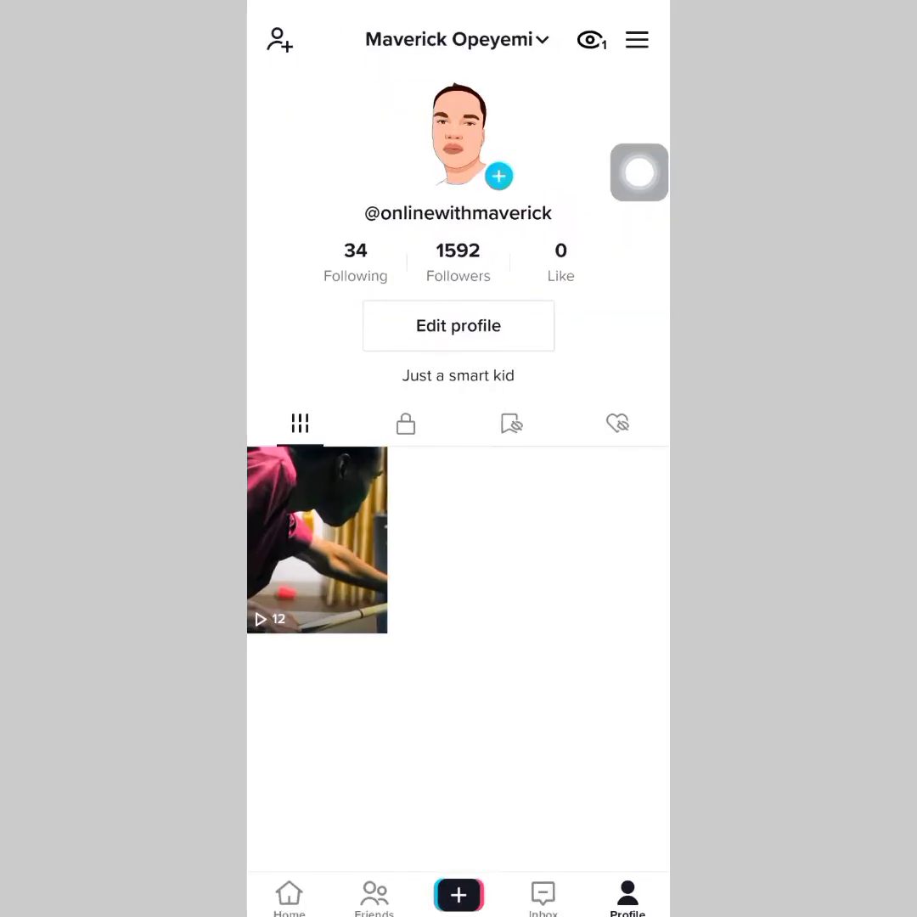
Step: Visit the For You feed, return to Profile, and open the top-right options menu
left_click_drag(638, 173, 638, 185)
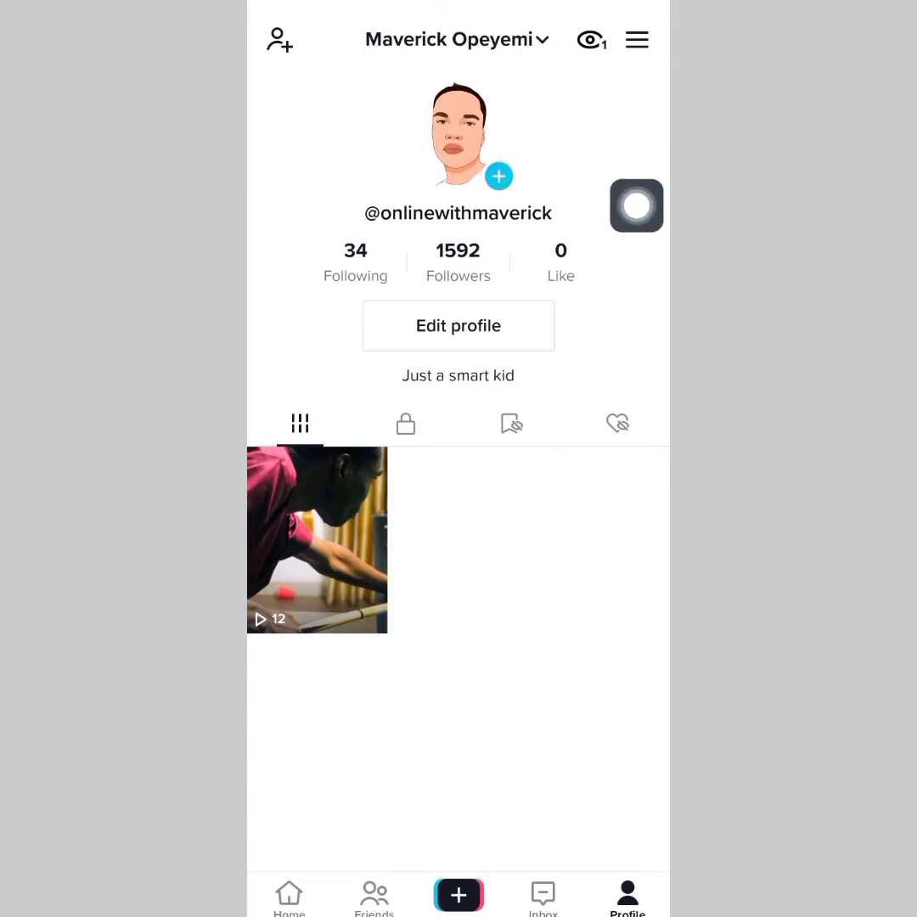
left_click_drag(638, 185, 645, 886)
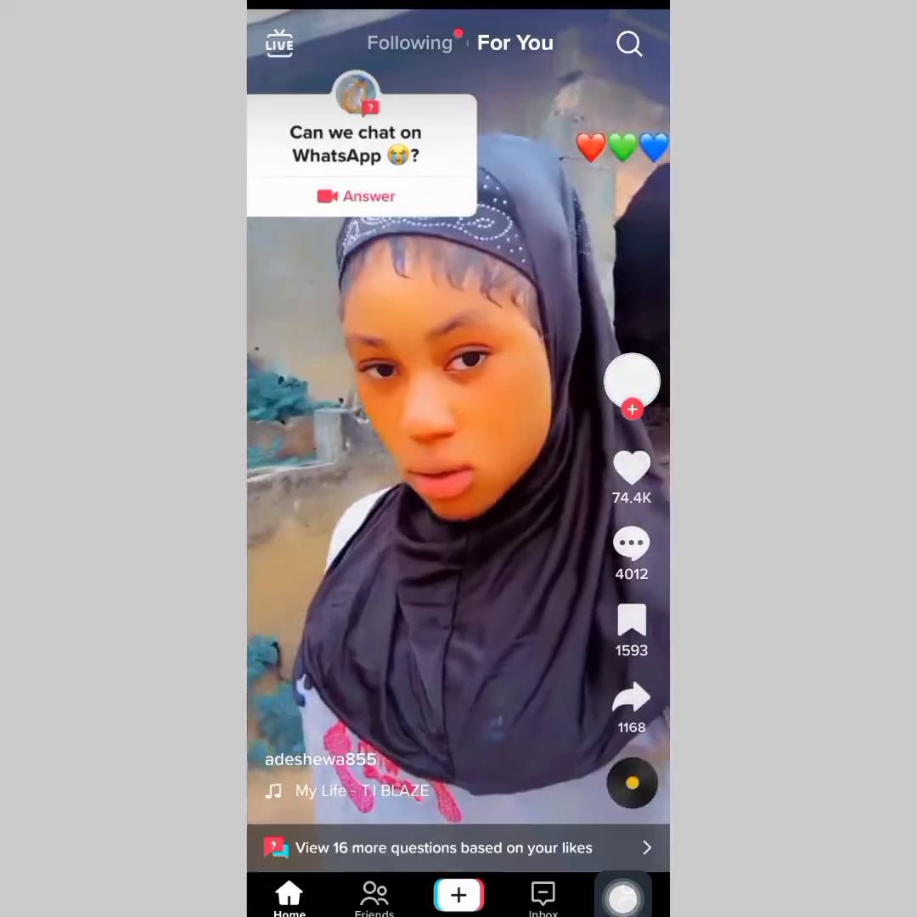
left_click(289, 894)
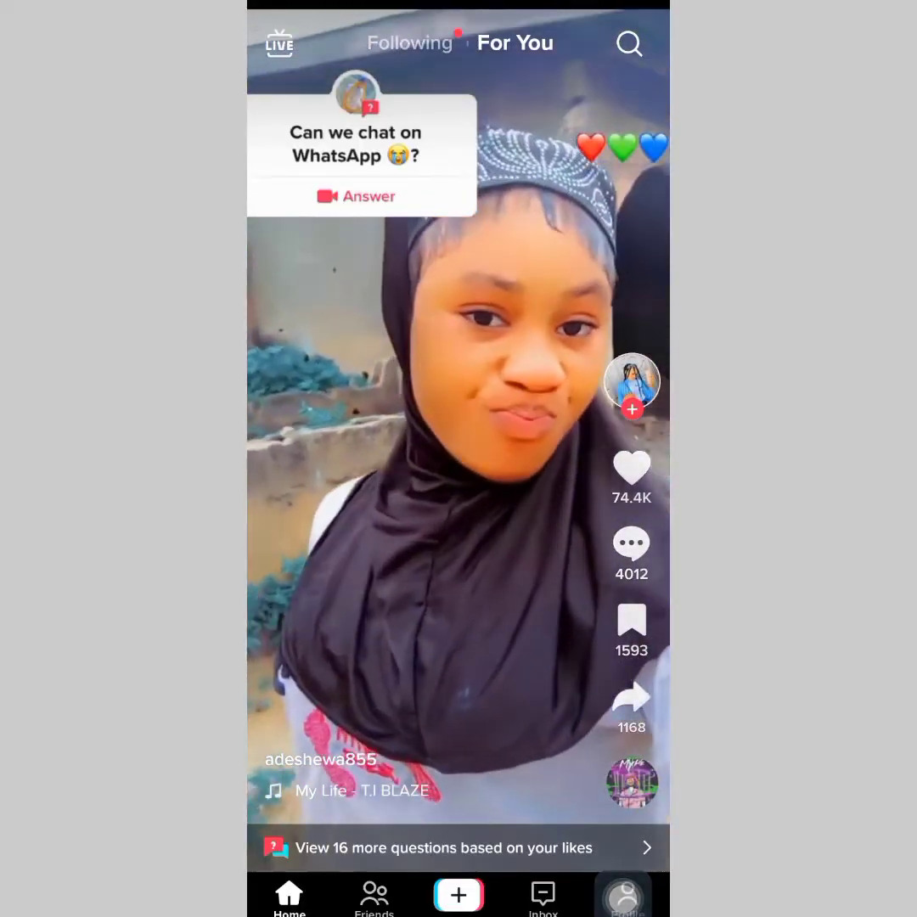
mouse_move(624, 898)
left_mouse_down()
mouse_move(601, 404)
mouse_move(639, 898)
mouse_move(630, 711)
mouse_move(639, 634)
mouse_move(620, 274)
mouse_move(643, 22)
mouse_move(639, 344)
mouse_move(649, 131)
mouse_move(639, 34)
mouse_move(640, 301)
mouse_move(610, 362)
mouse_move(475, 873)
mouse_move(480, 885)
mouse_move(468, 885)
mouse_move(504, 852)
mouse_move(595, 589)
mouse_move(640, 592)
left_mouse_up()
left_click(628, 893)
left_click(637, 40)
scroll(459, 476, "down", 5)
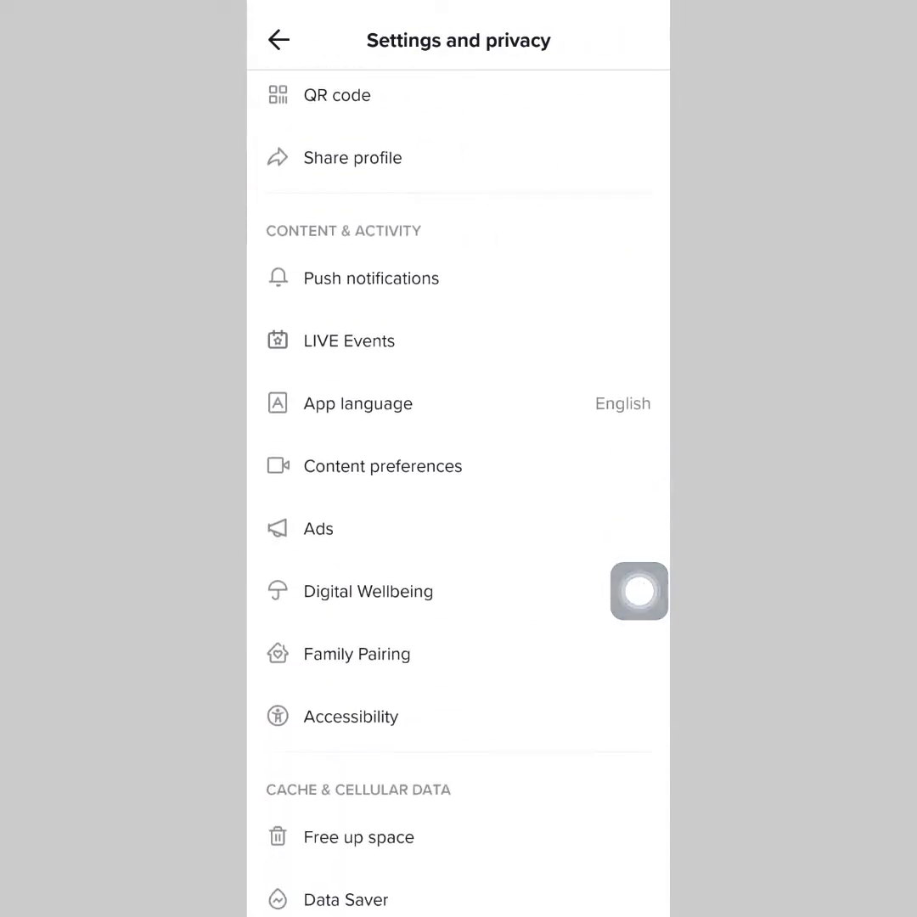
scroll(459, 476, "down", 10)
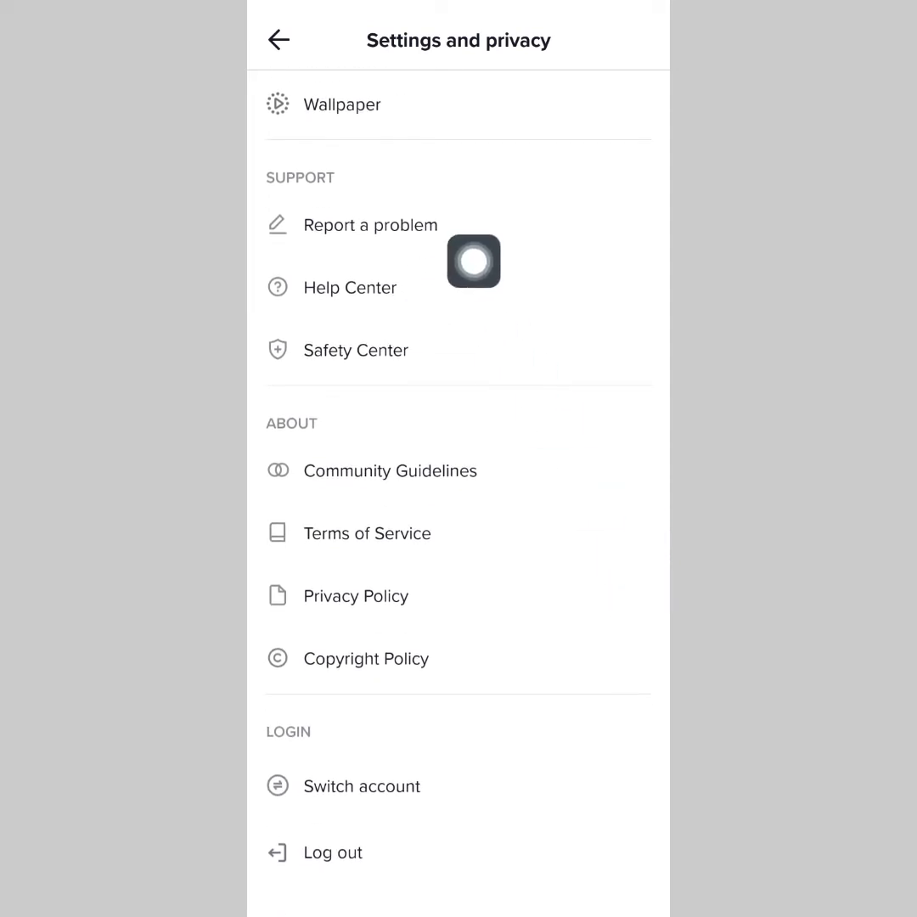
Step: Choose Help Center under Support in Settings and privacy
left_click(640, 298)
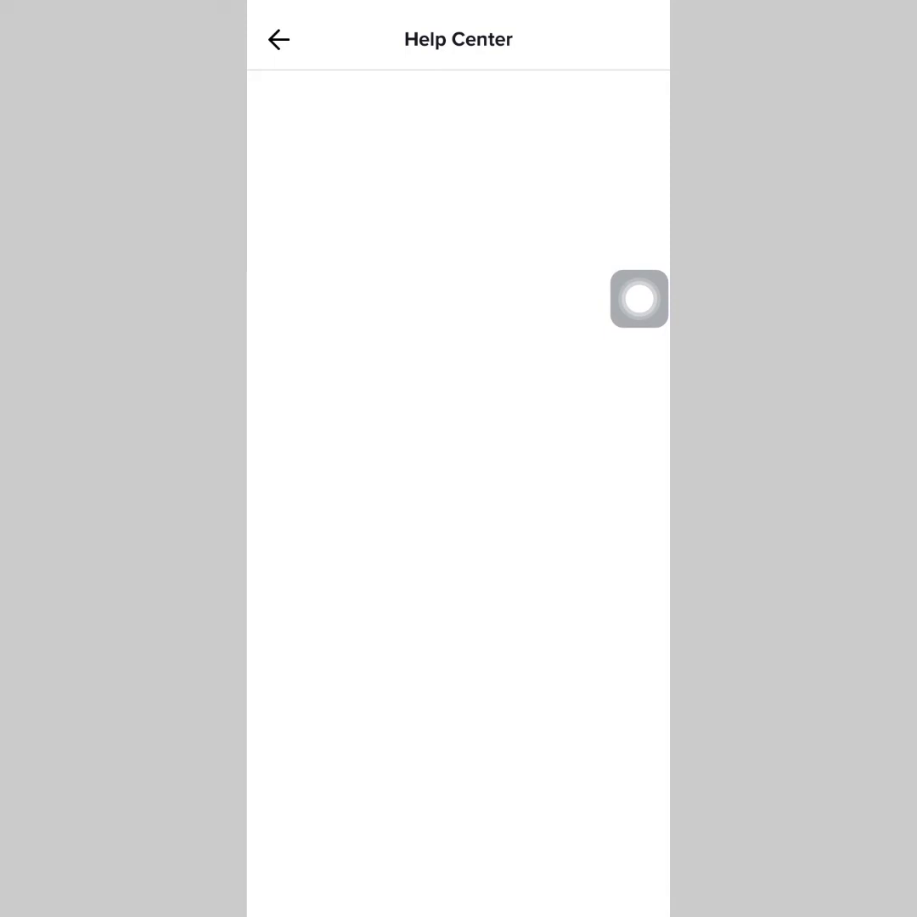
Step: Leave Help Center for Settings and privacy and scroll to Report a problem
left_click(279, 39)
left_click_drag(638, 299, 472, 246)
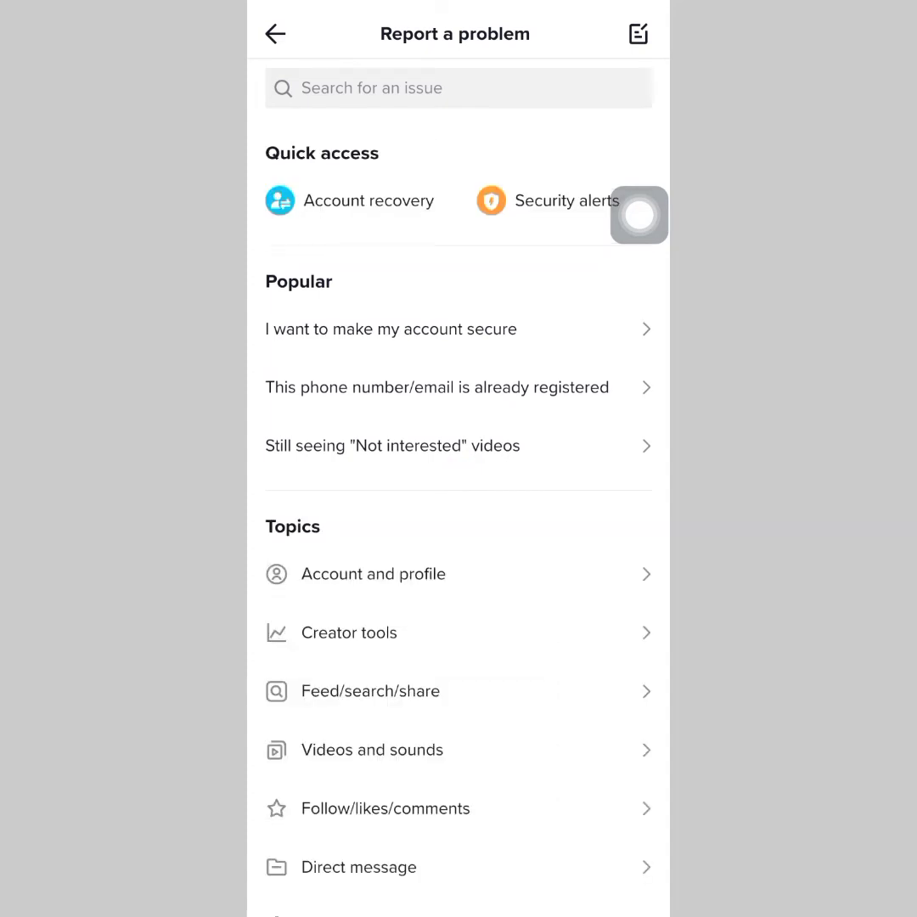
scroll(458, 459, "down", 3)
scroll(459, 459, "down", 2)
scroll(459, 459, "down", 1)
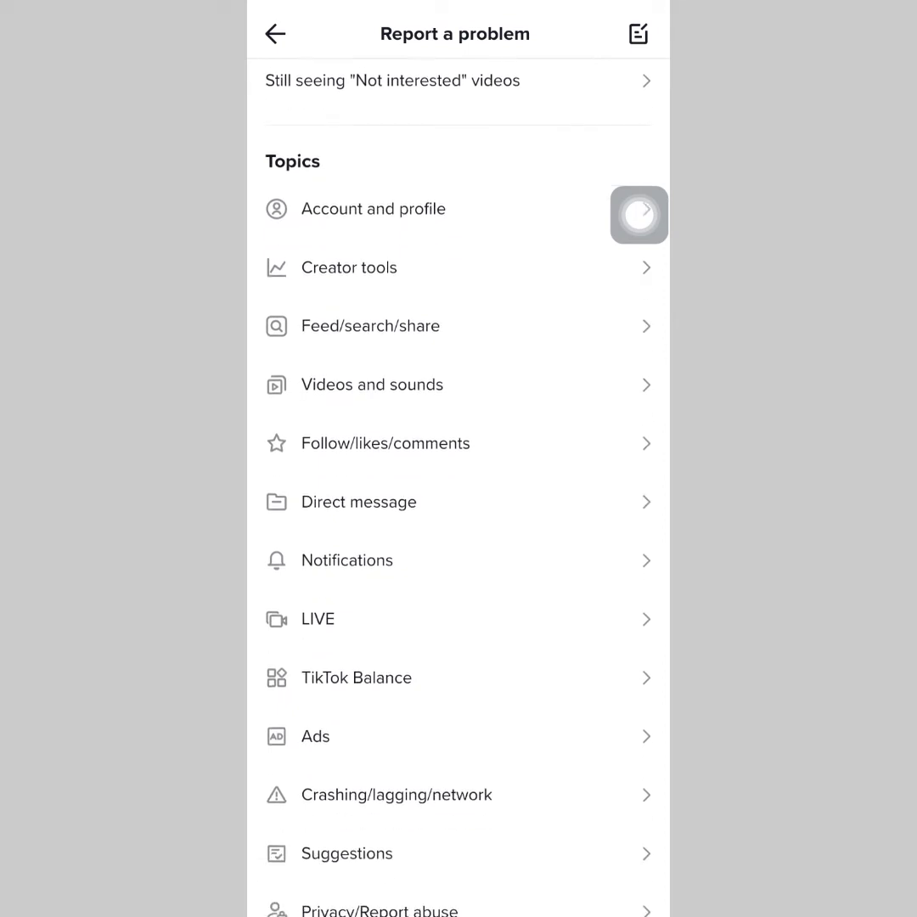
scroll(458, 459, "up", 5)
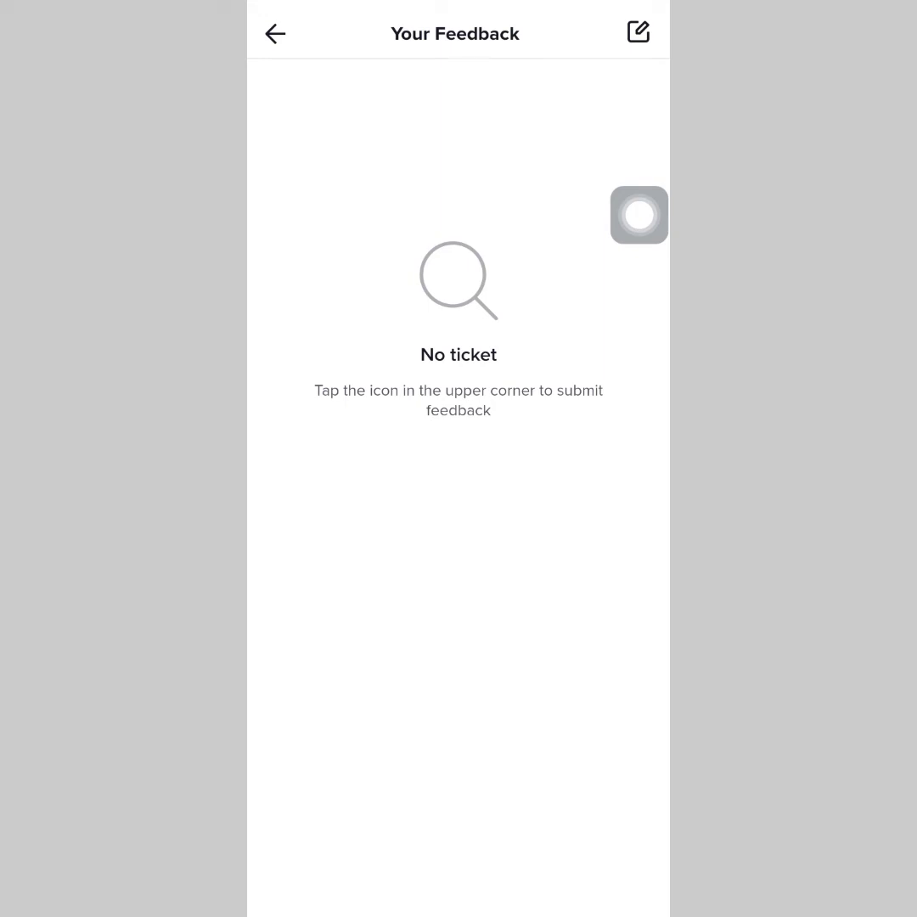
Step: Start a new feedback report from the top-right edit icon and dismiss the keyboard
left_click_drag(639, 214, 585, 162)
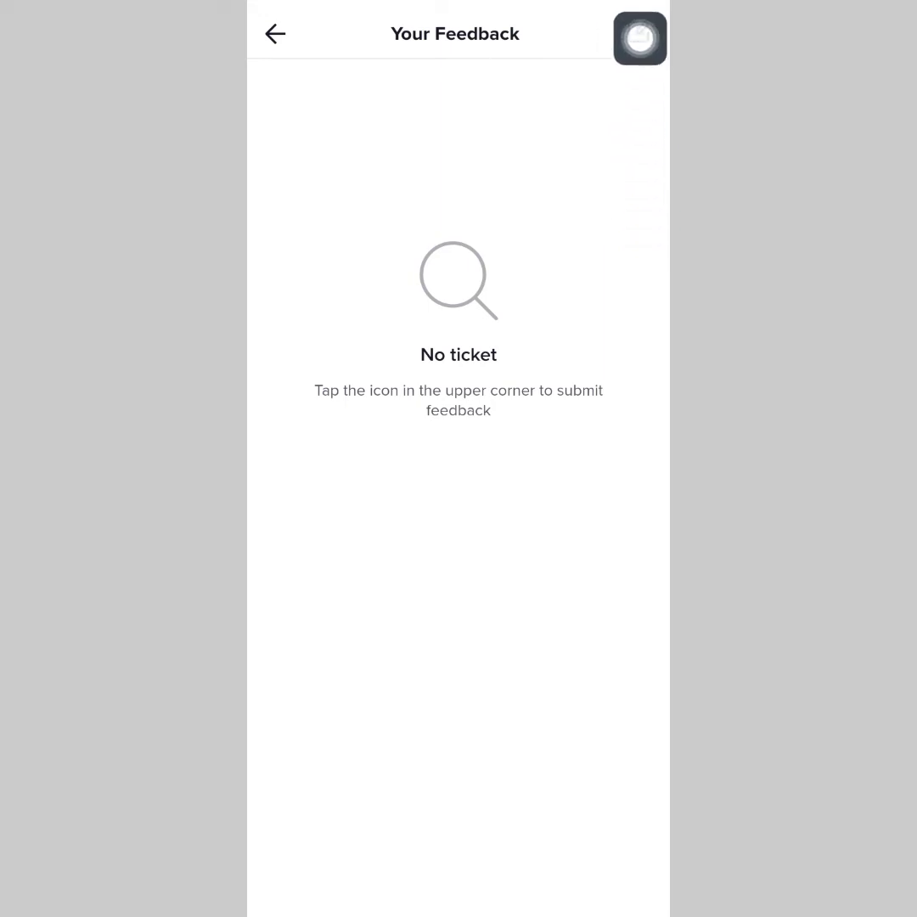
left_click(638, 32)
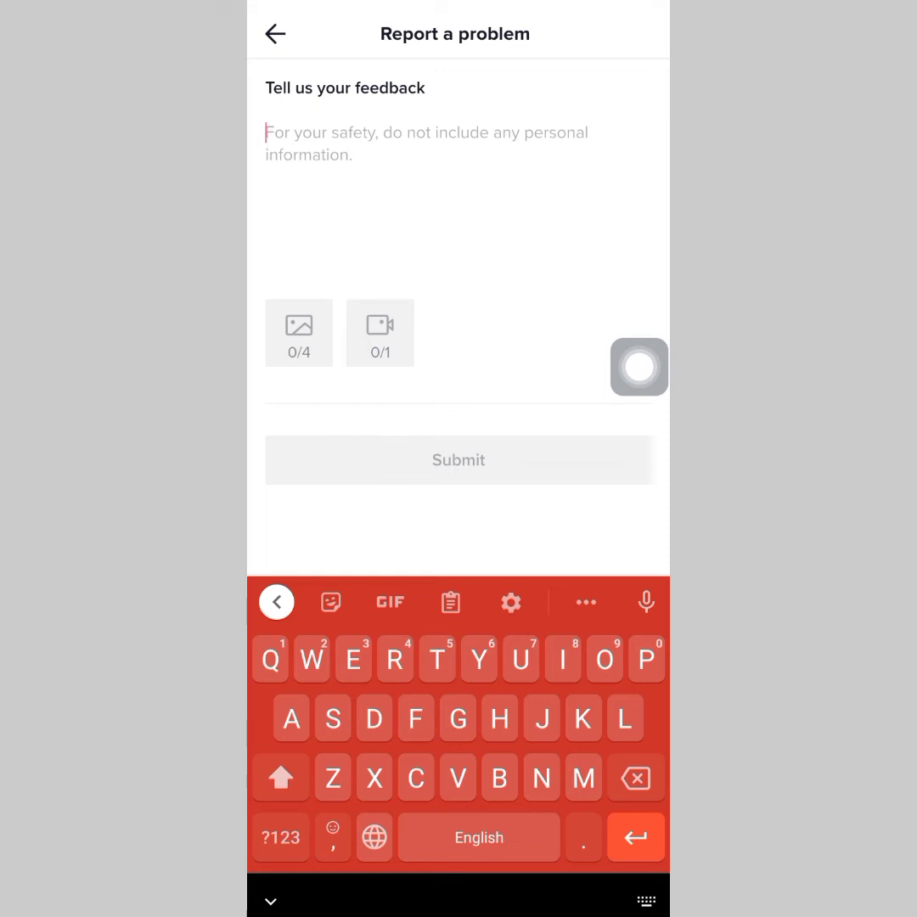
key("Escape")
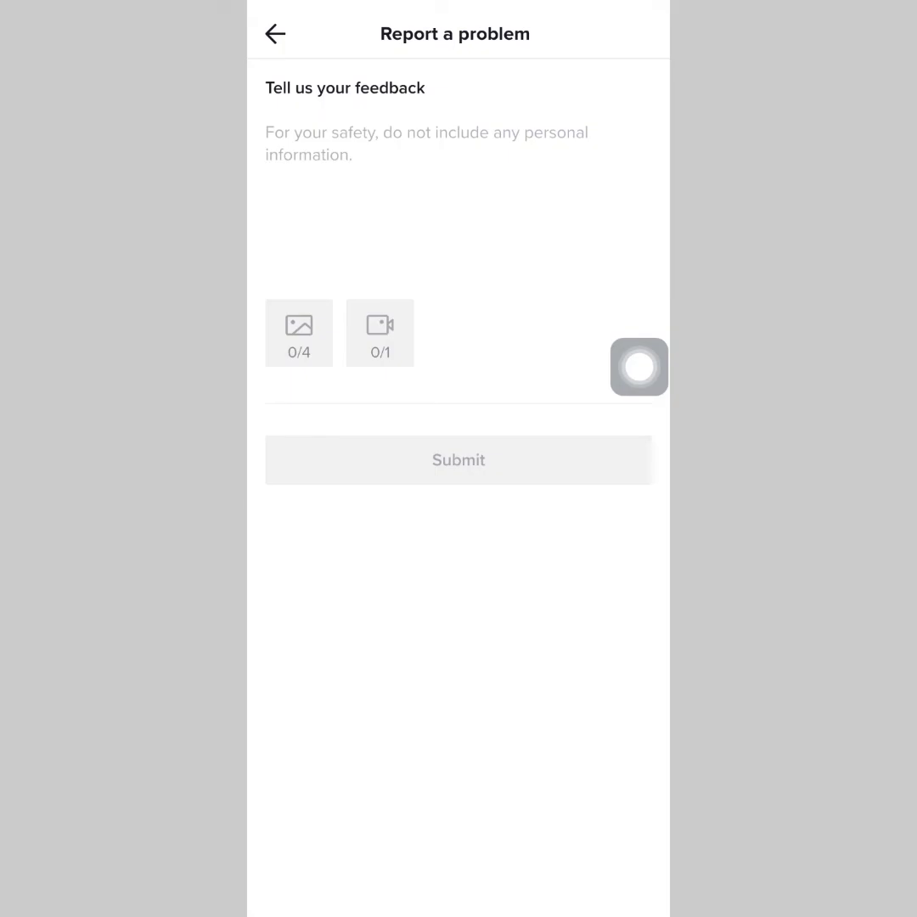
left_click_drag(639, 367, 314, 326)
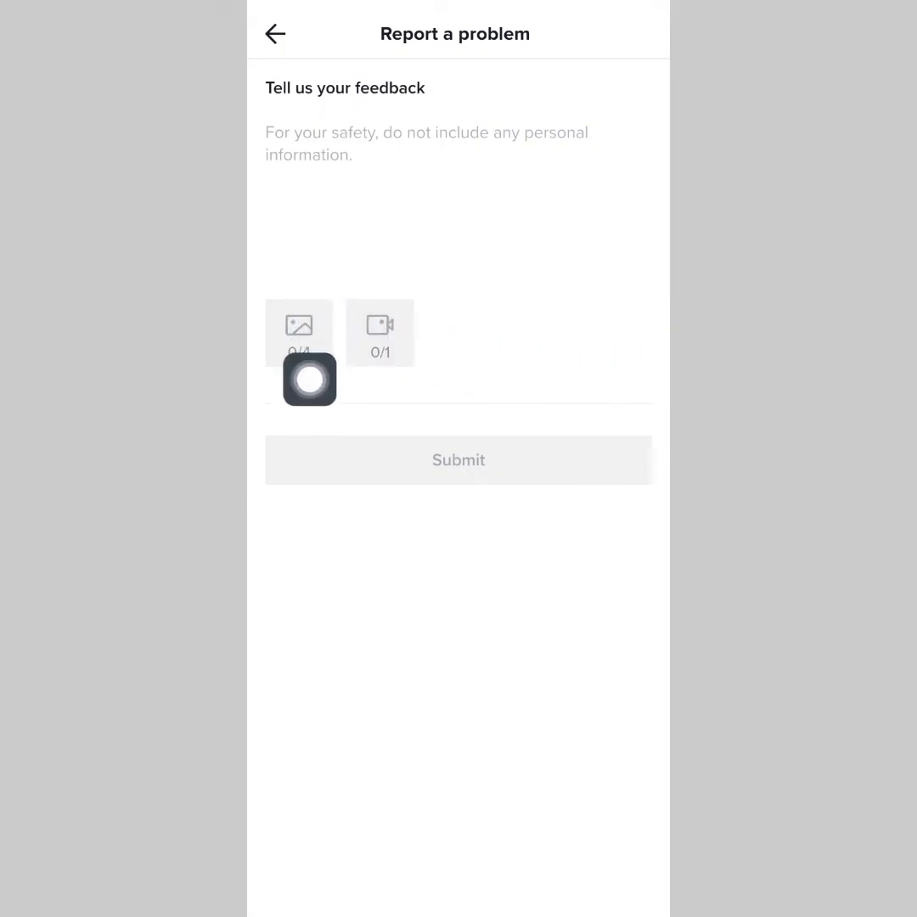
left_click_drag(314, 327, 639, 334)
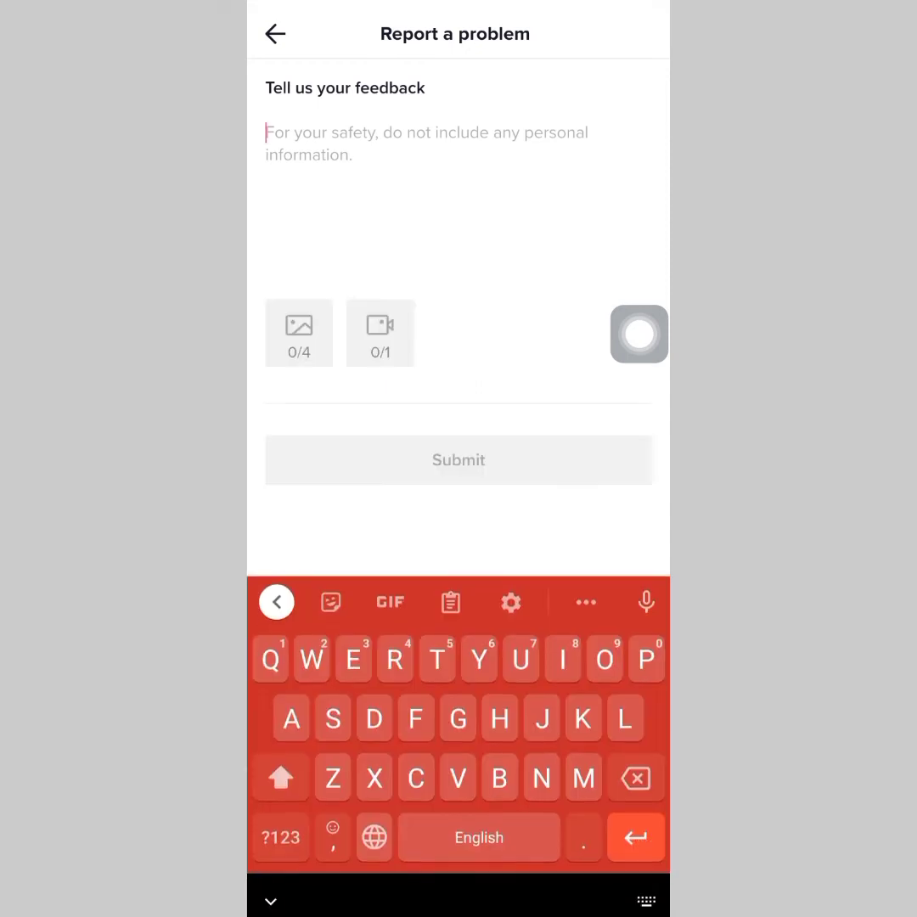
type("Tr")
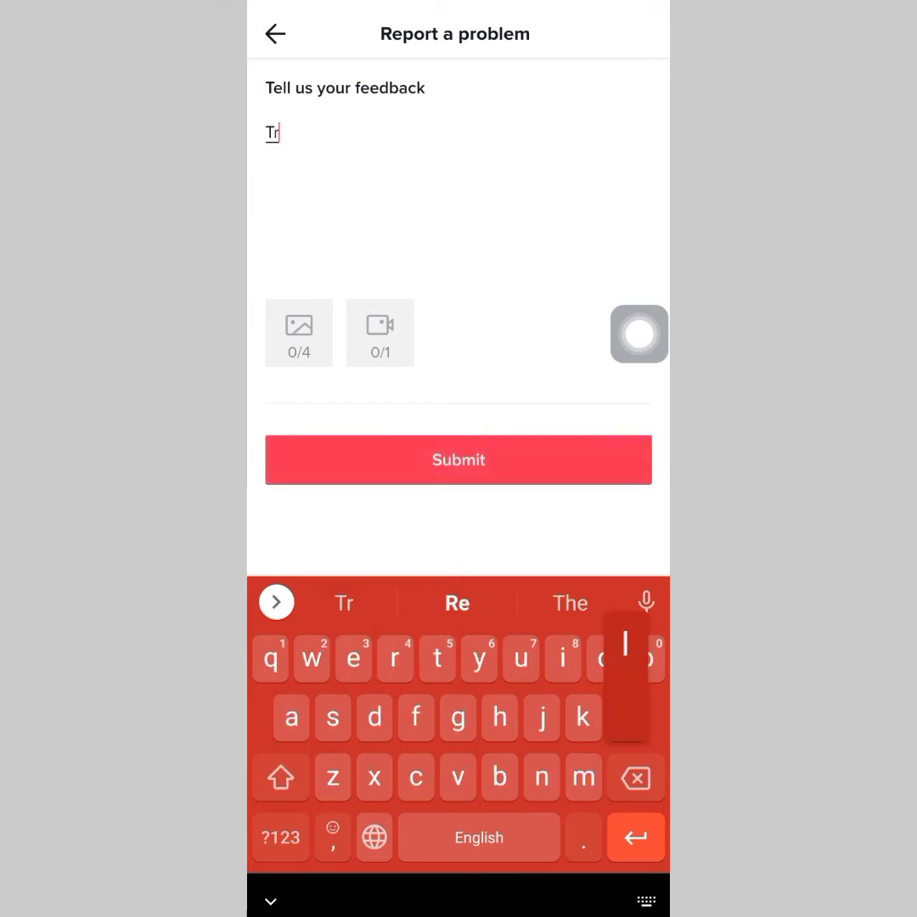
type("l")
Step: Enter feedback that the video was wrongly flagged as disturbing and ask TikTok to review it
key("BackSpace")
key("BackSpace")
key("BackSpace")
type("I")
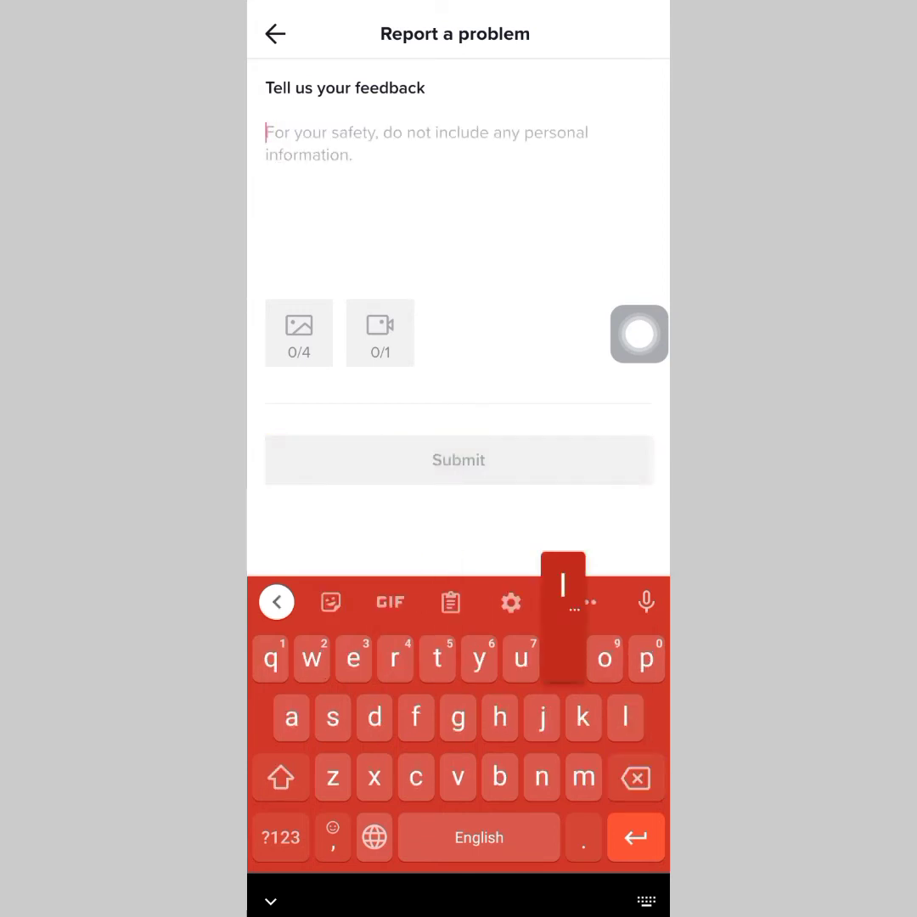
type(" just woke ")
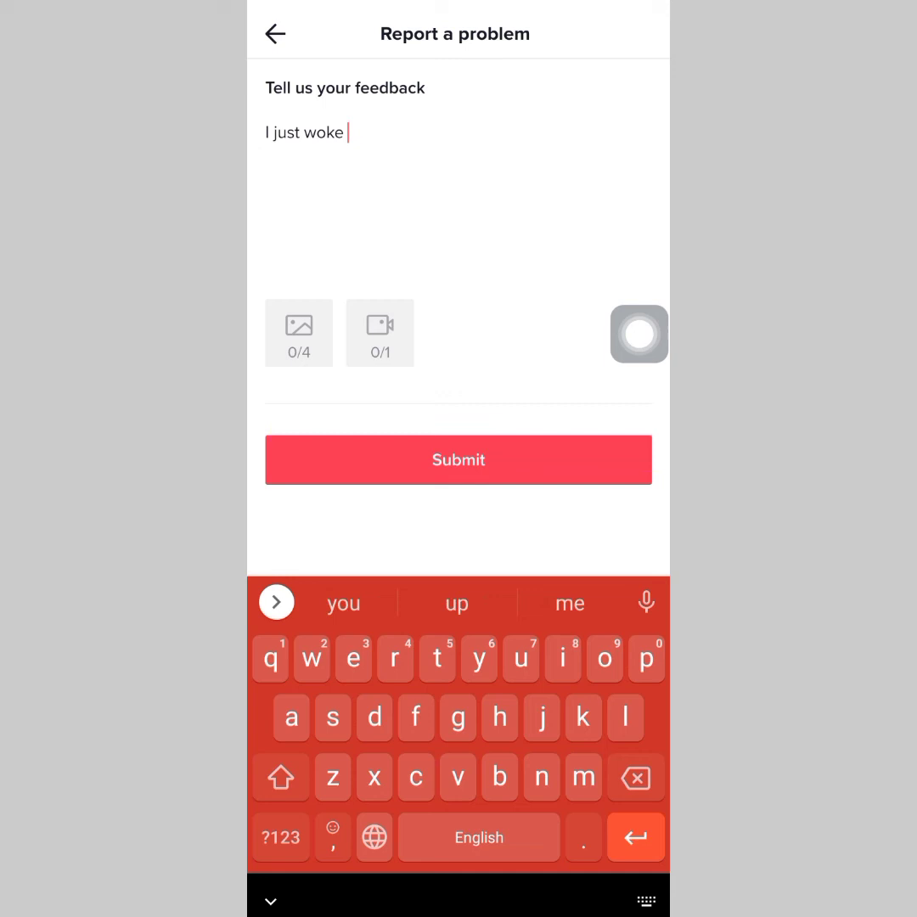
type("up and found")
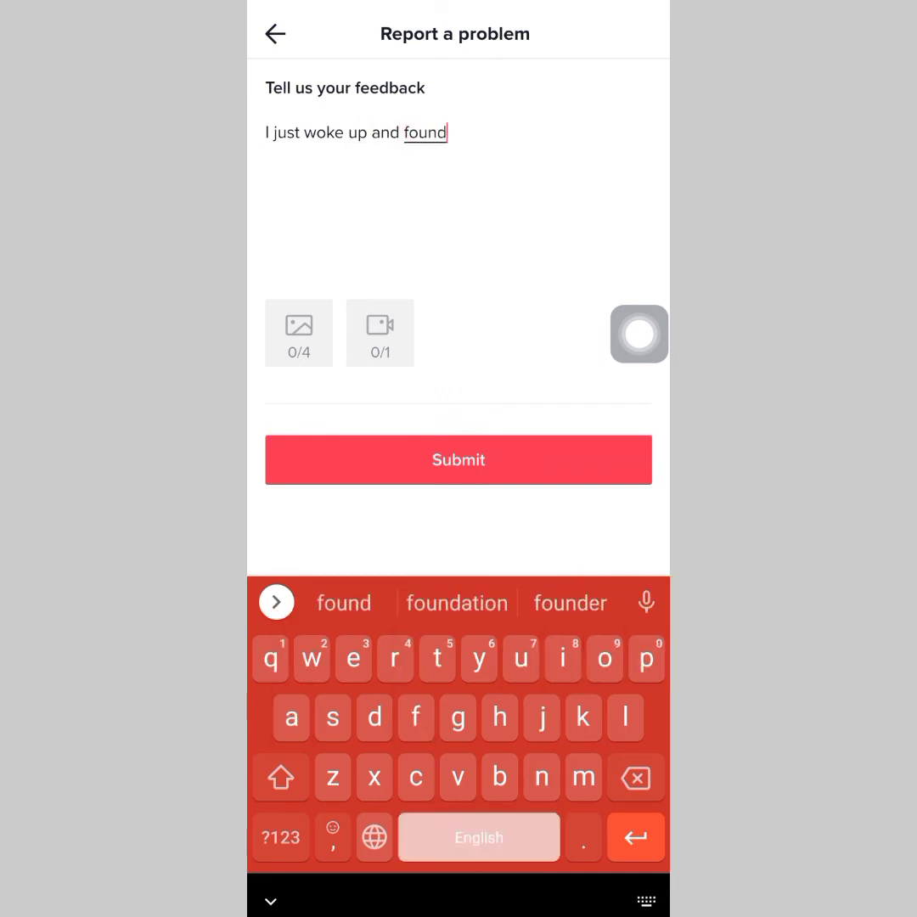
type(" my video ")
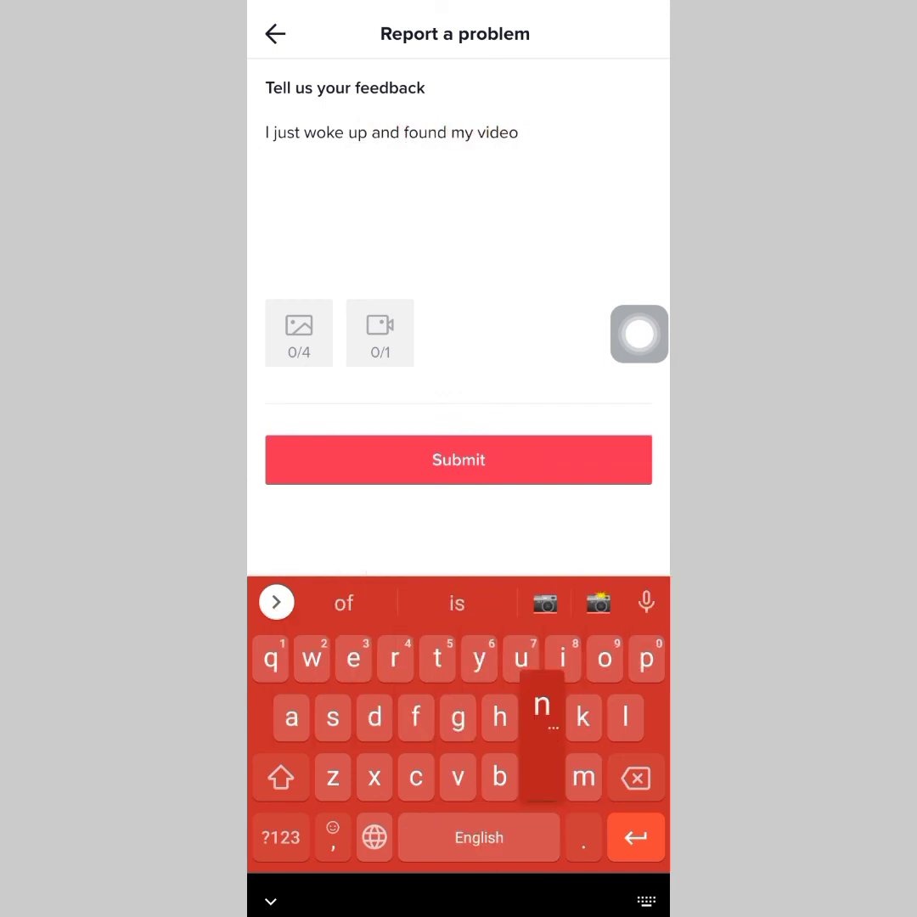
type("not showing up.")
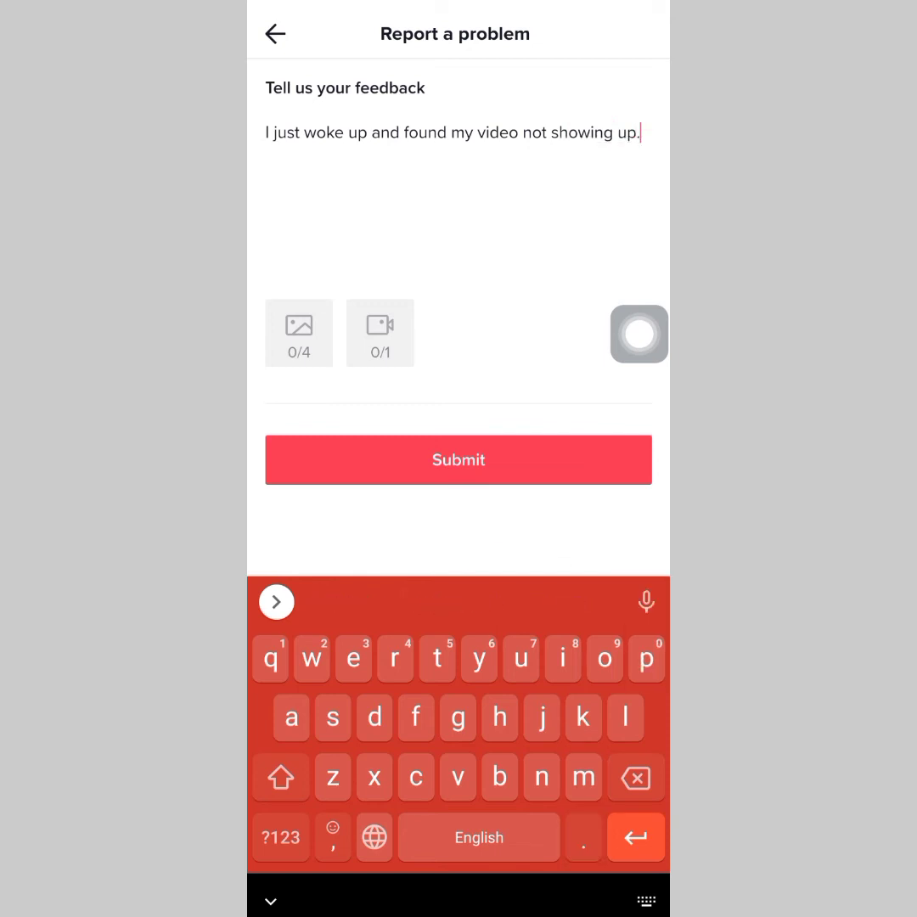
key("BackSpace")
type("and it")
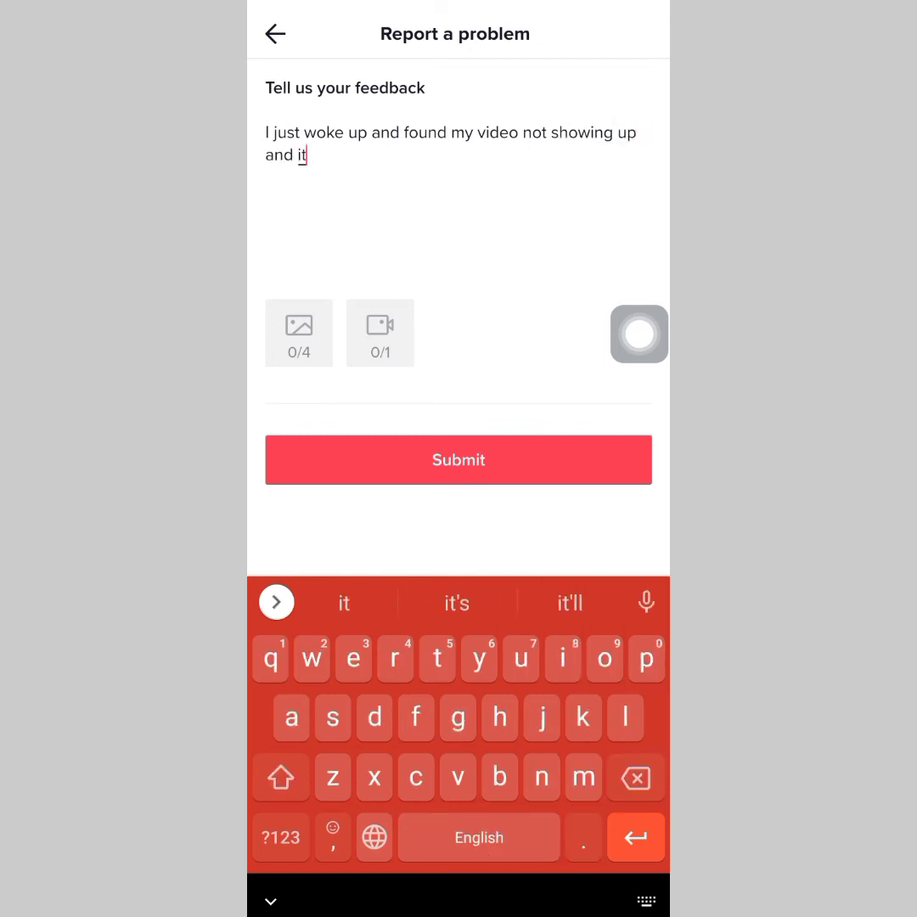
type("'s stating ")
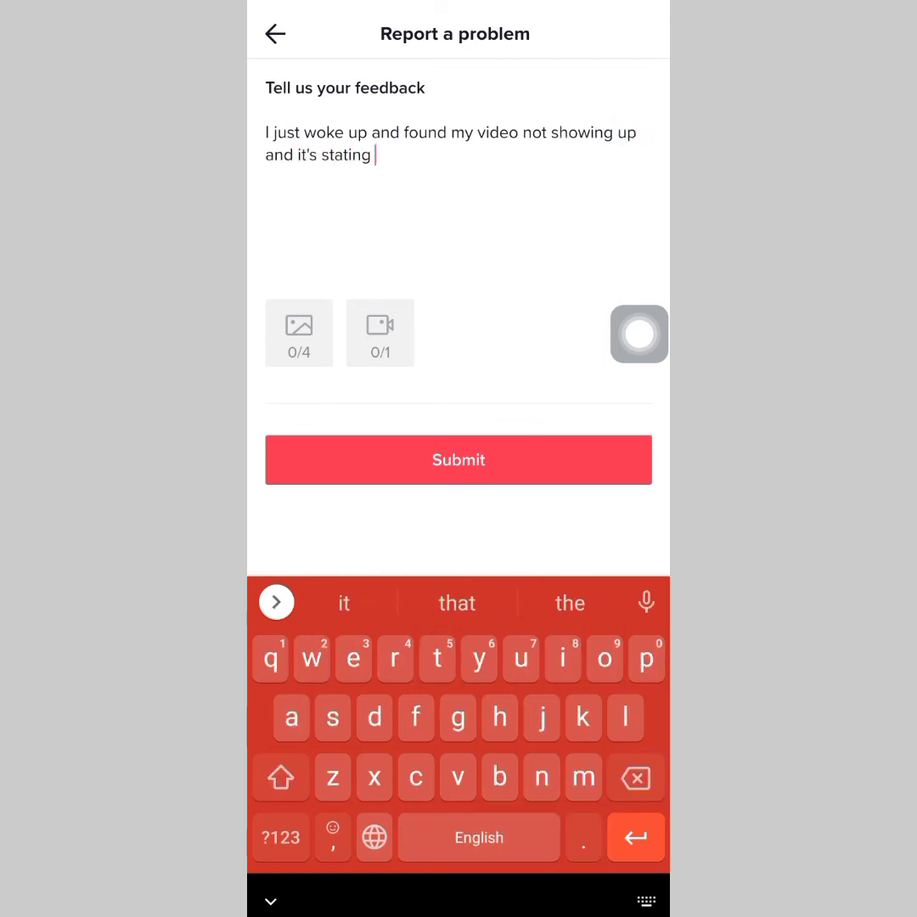
type("it's gon")
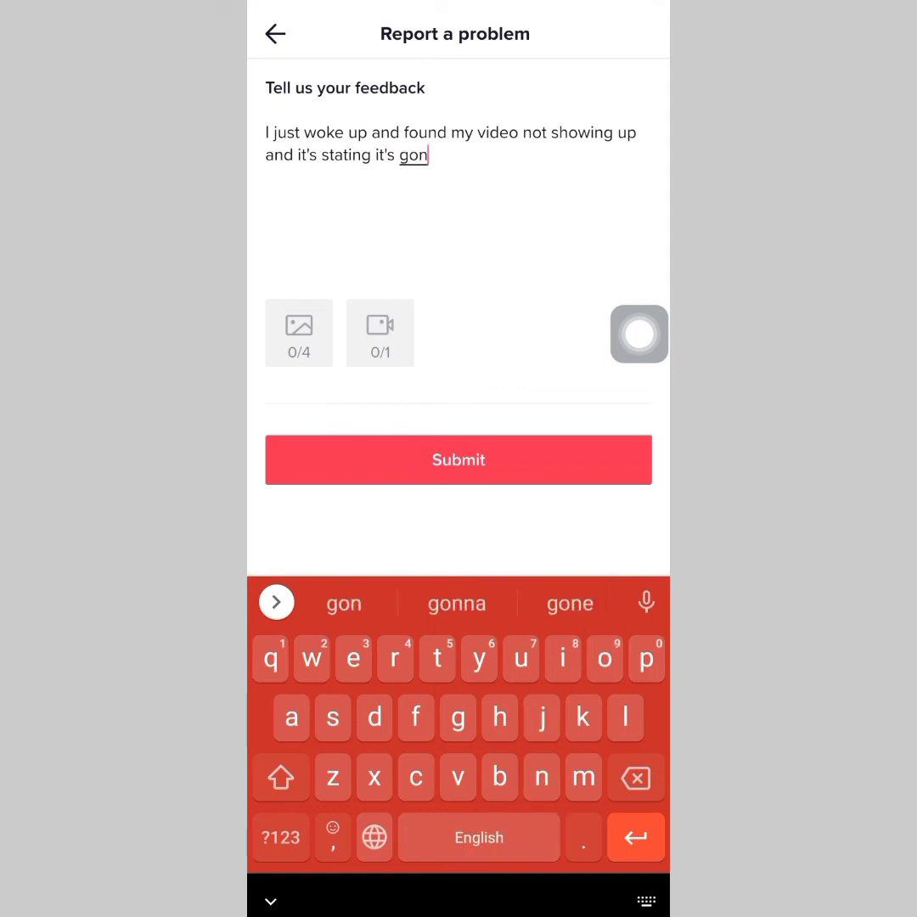
key("BackSpace")
type("ing to distur")
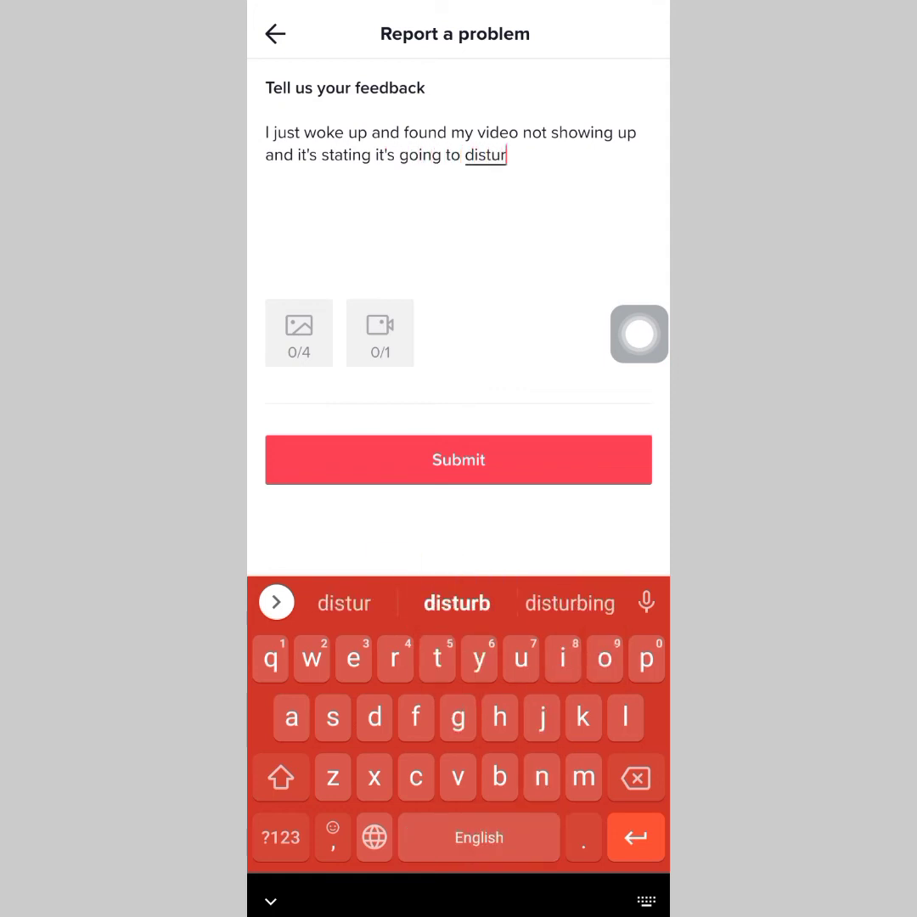
type("b tiktok ")
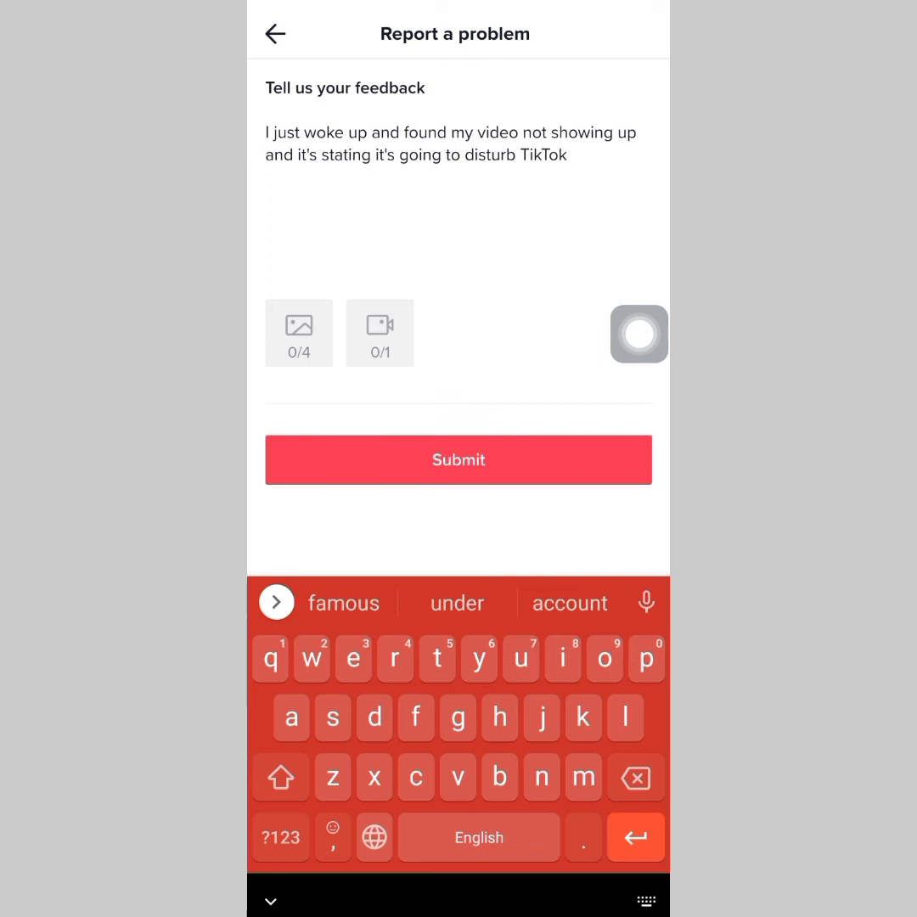
type("users. ")
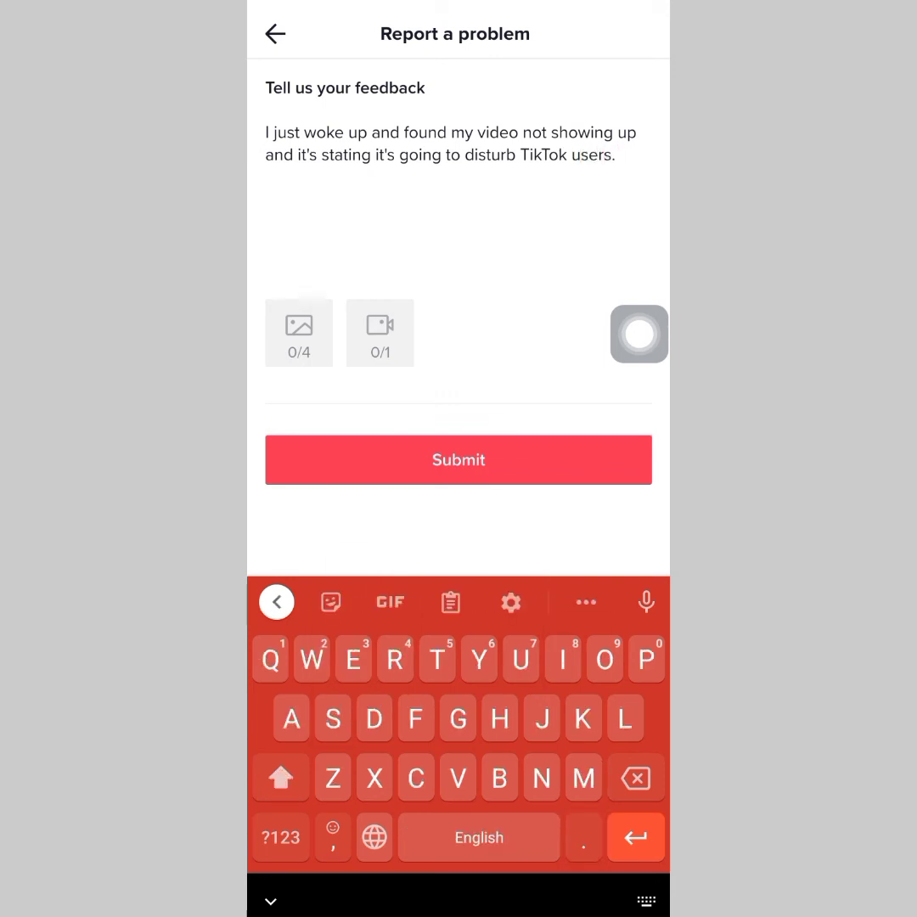
type("Kindly ")
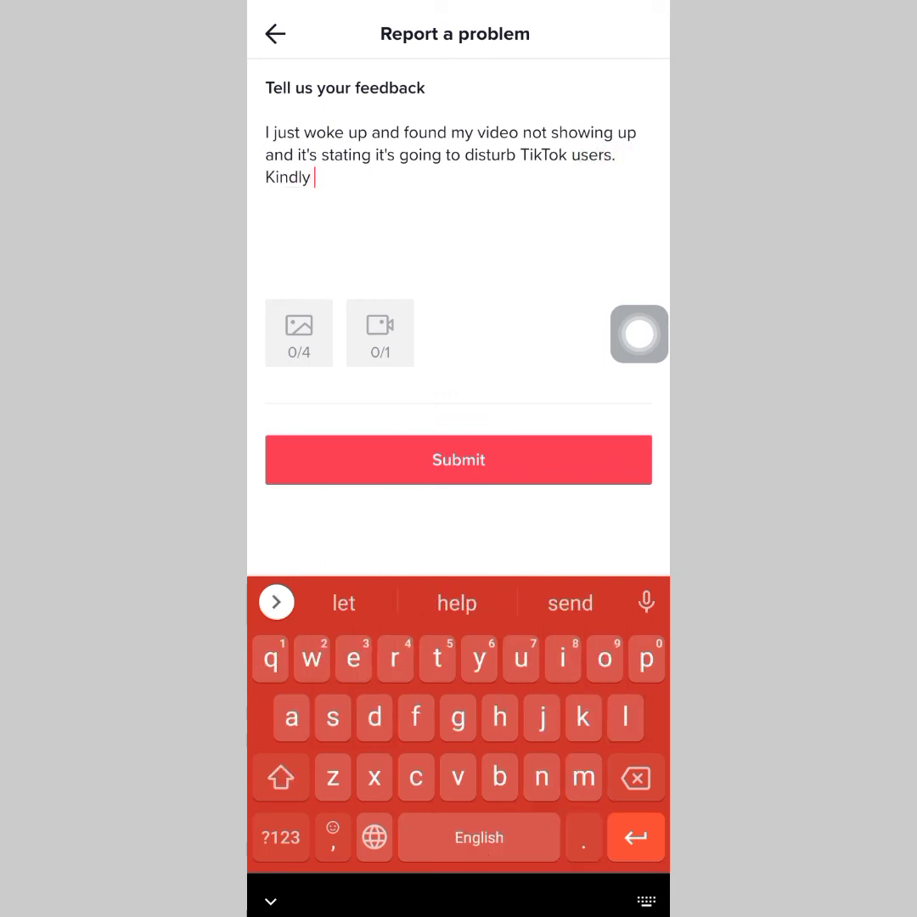
type("help to check")
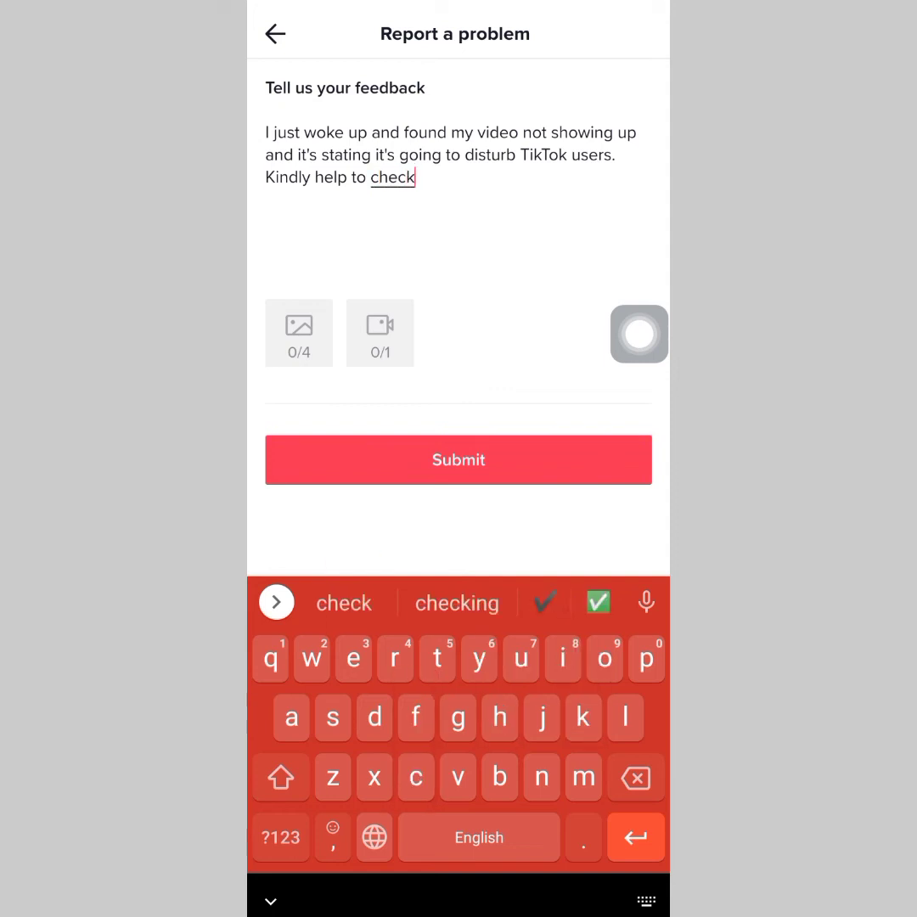
type(" the video because ")
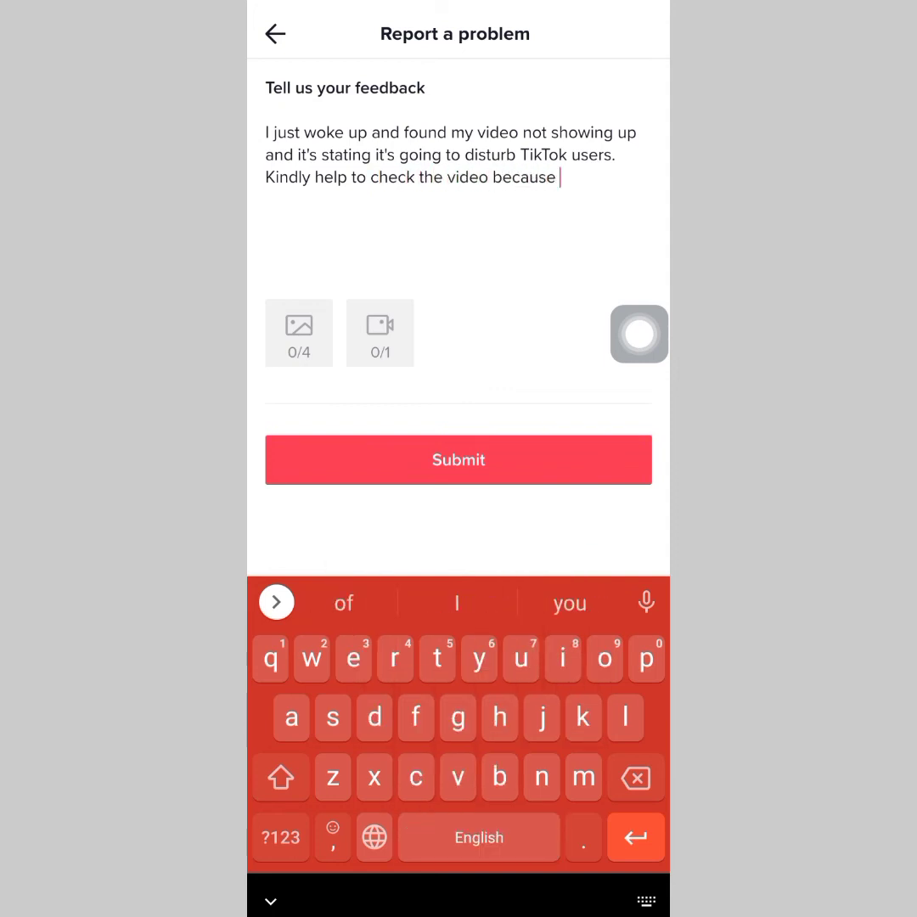
type("I don't thi")
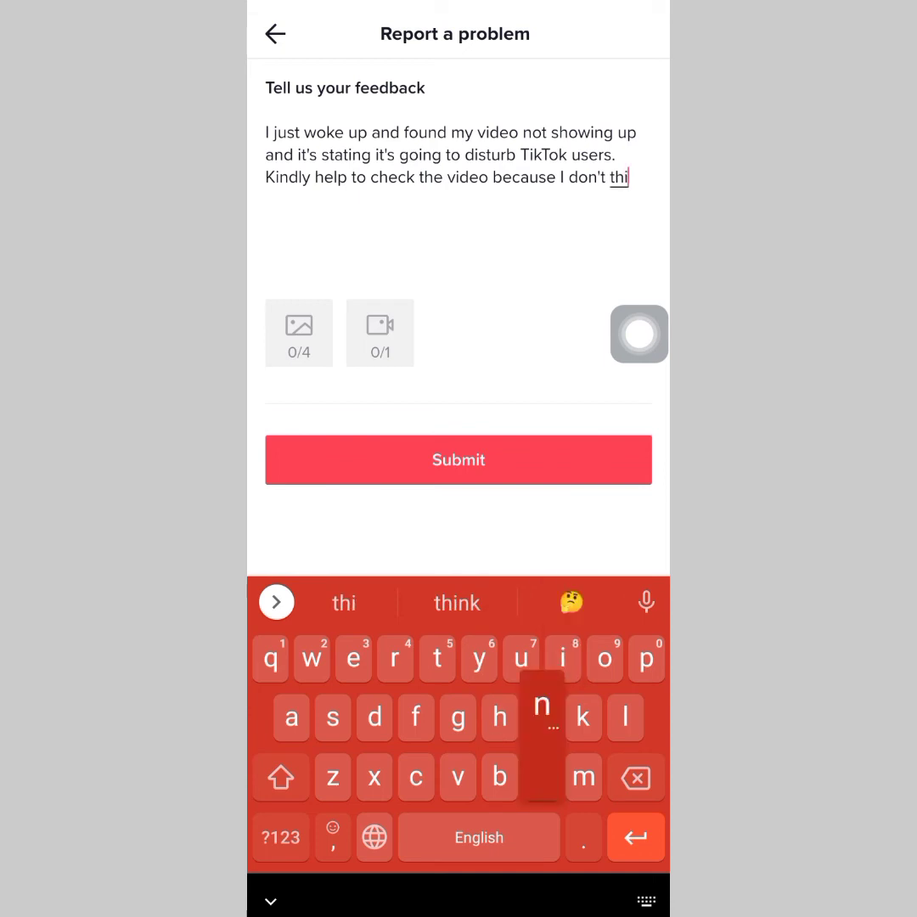
type("nk it's dis")
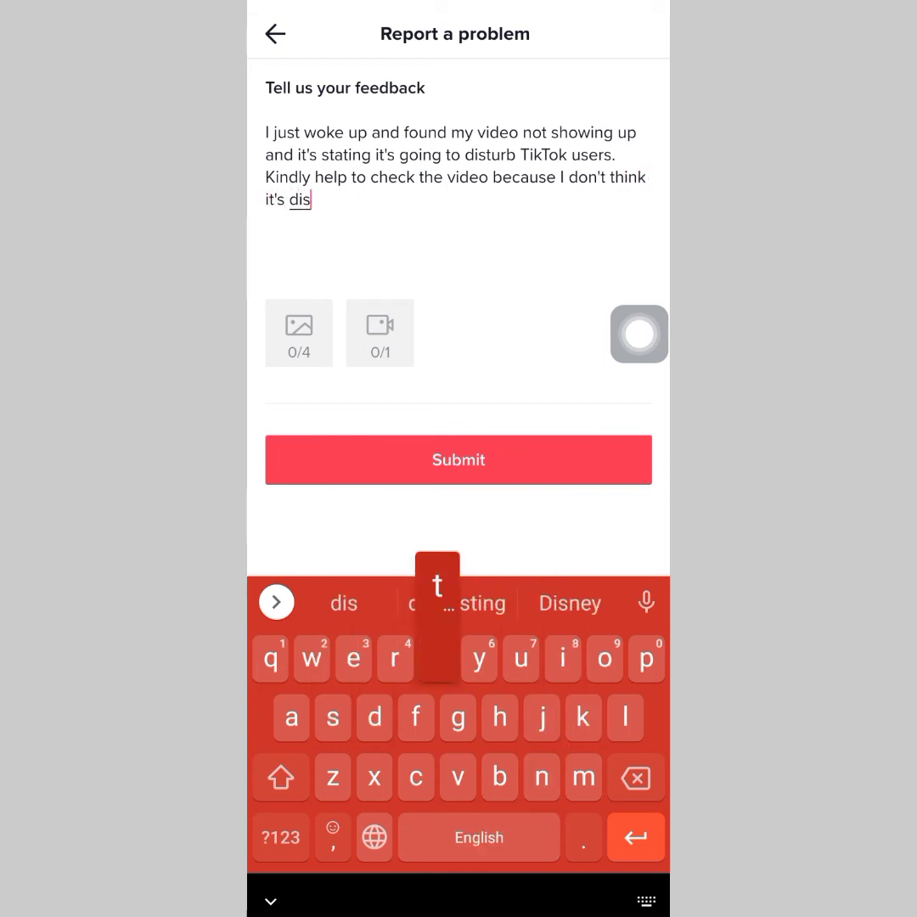
type("turbing. ")
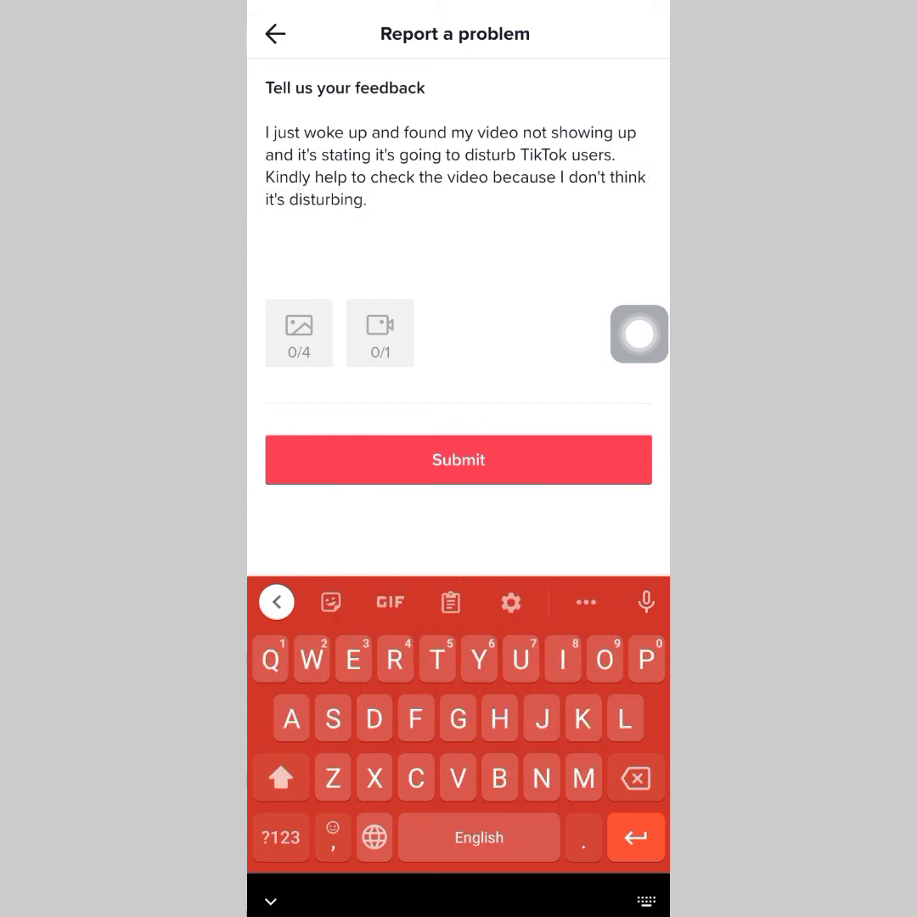
type("My v")
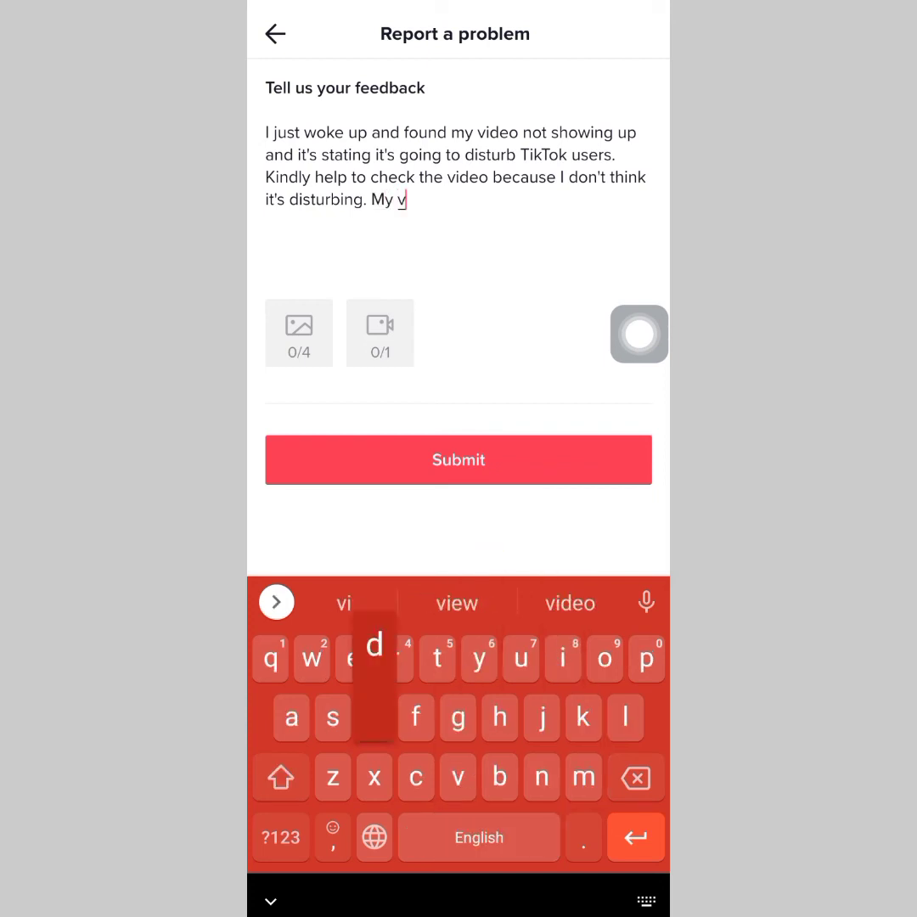
type("ideo is suitabl")
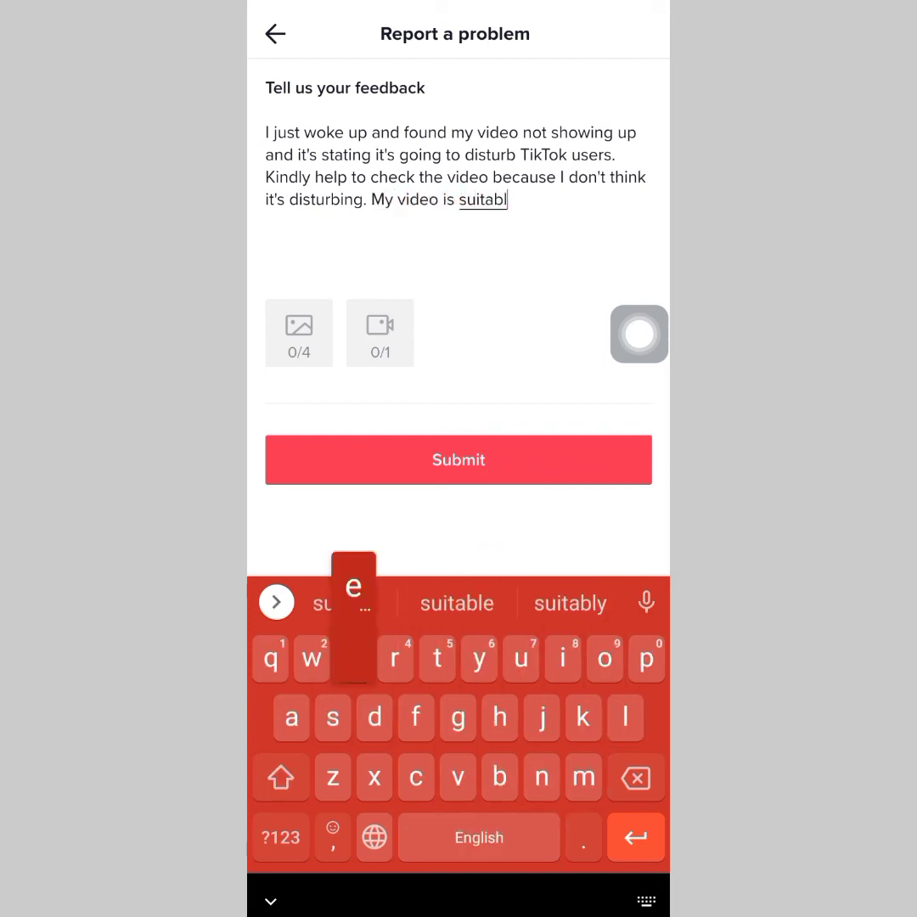
type("e for all, so p")
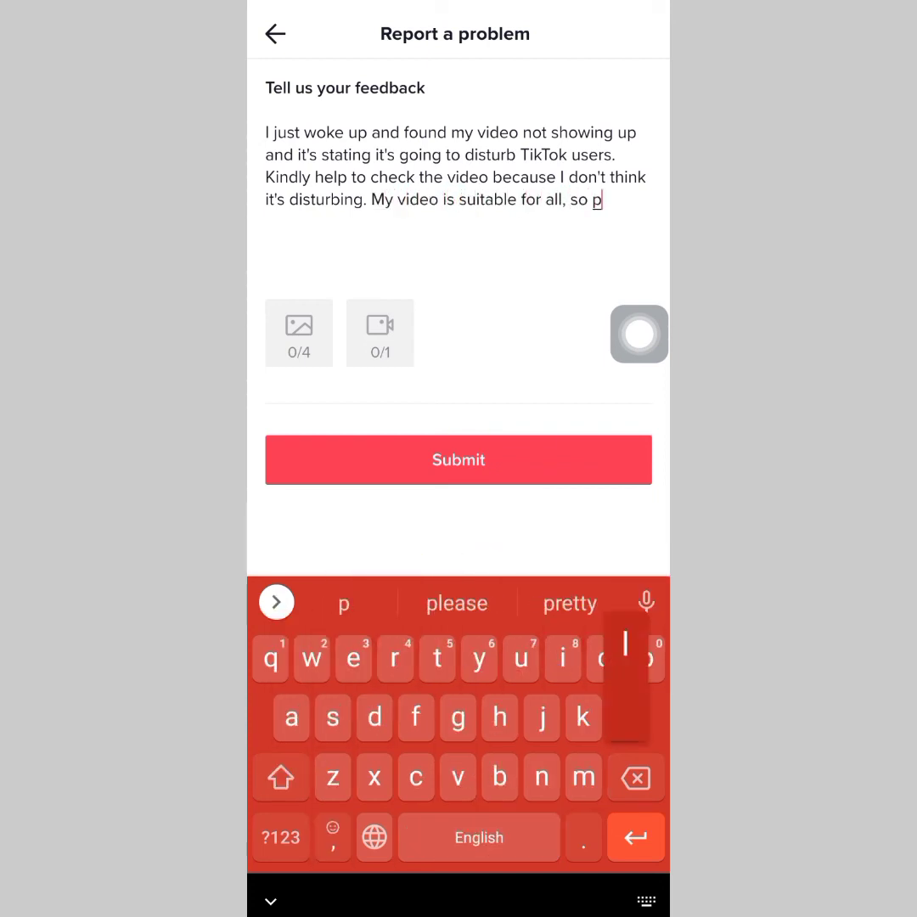
type("lease. Help me")
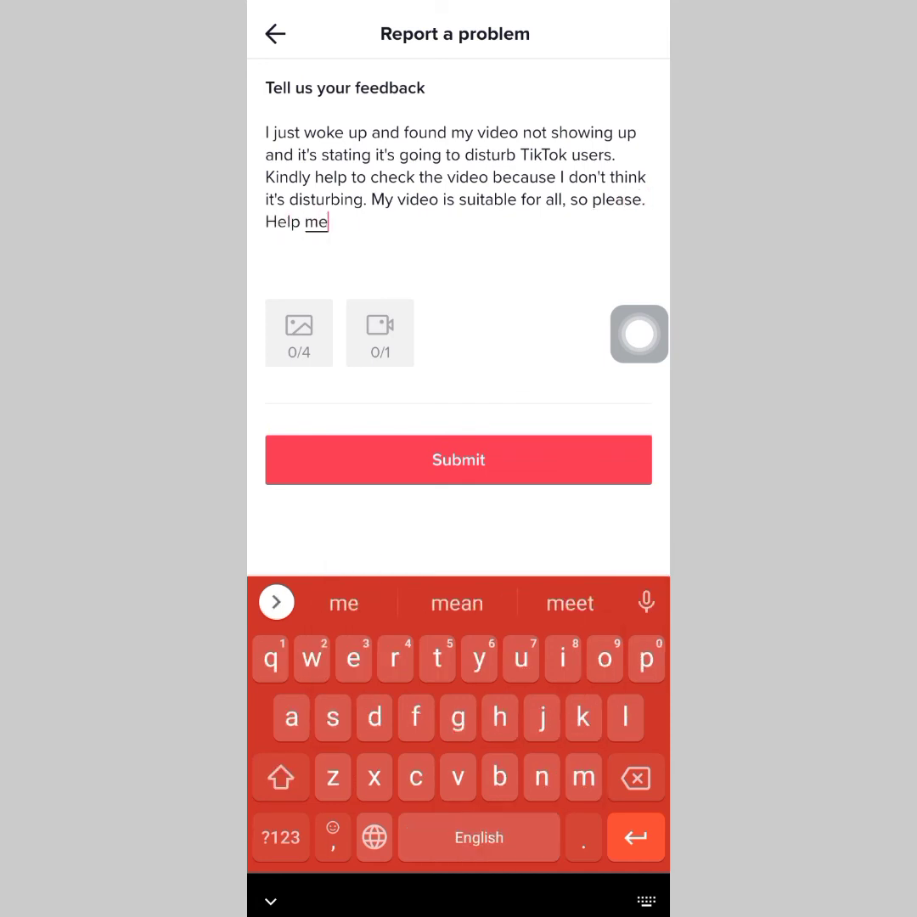
type(" check.")
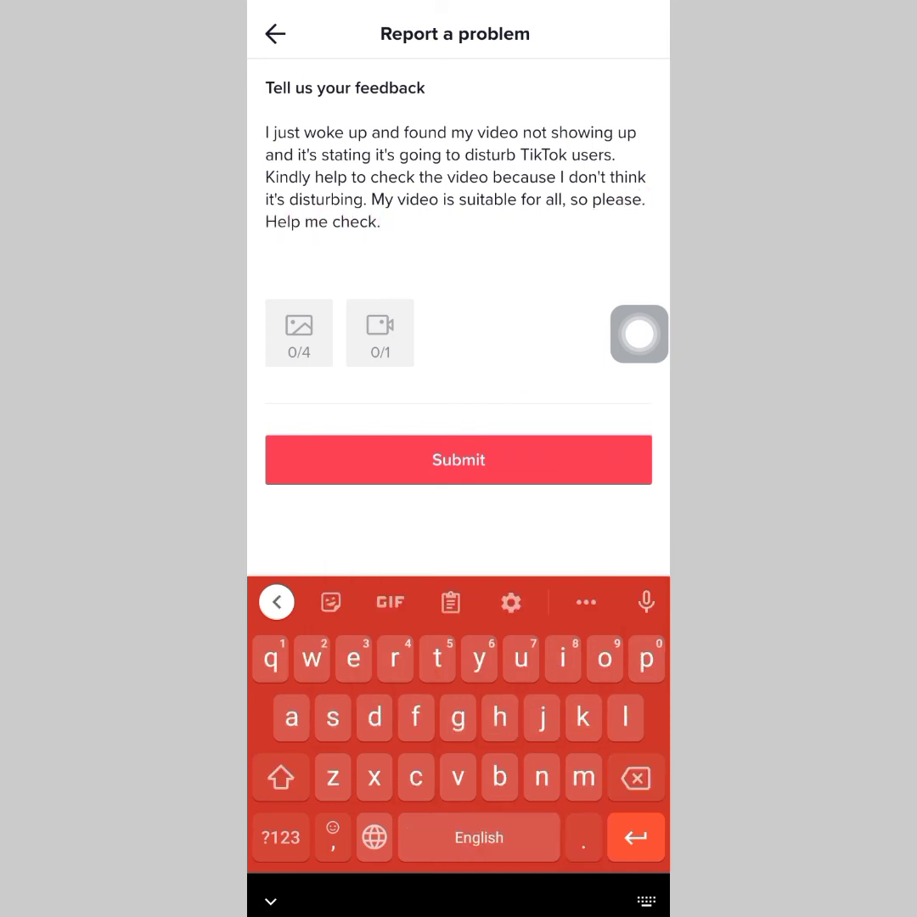
mouse_move(638, 334)
left_mouse_down()
mouse_move(583, 334)
mouse_move(560, 174)
mouse_move(639, 218)
left_mouse_up()
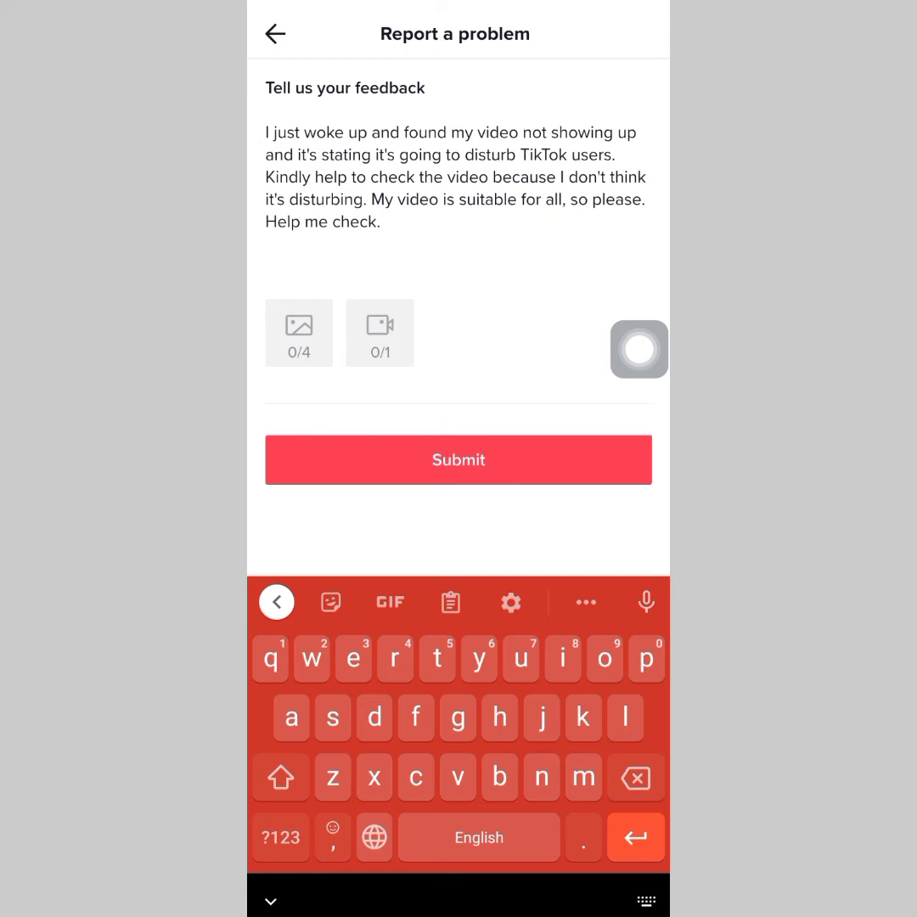
Step: Hide the keyboard and open the 'God's Grace #youtuber' video full screen
key("Escape")
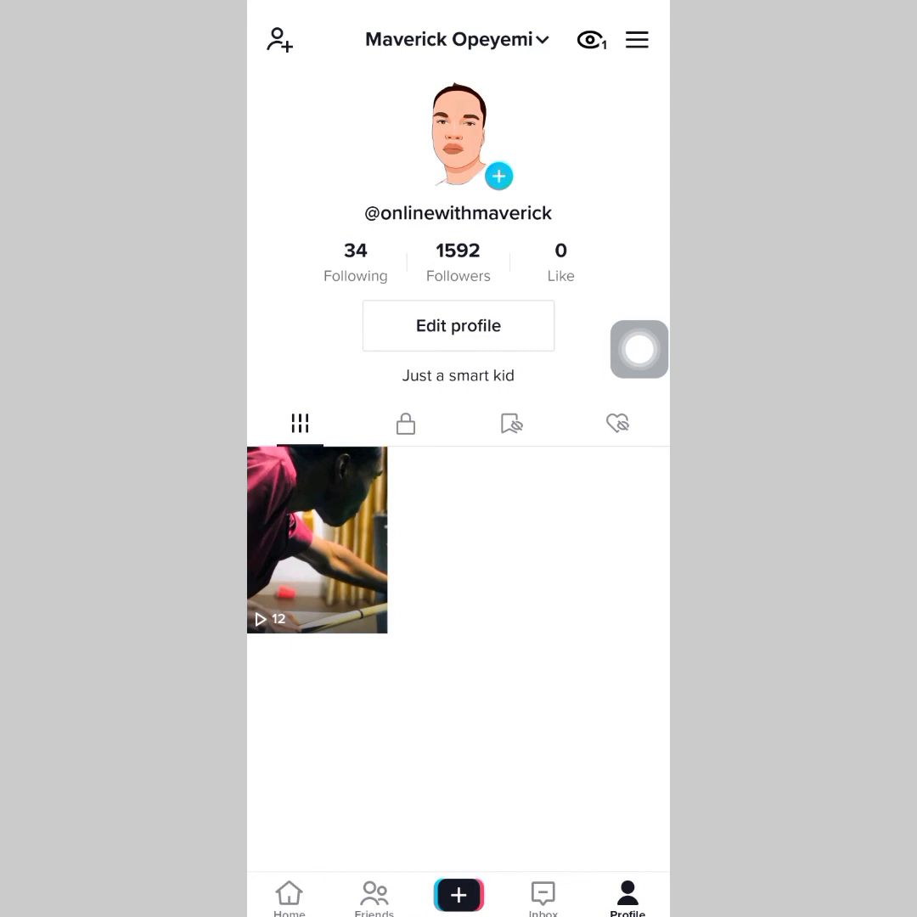
left_click(317, 540)
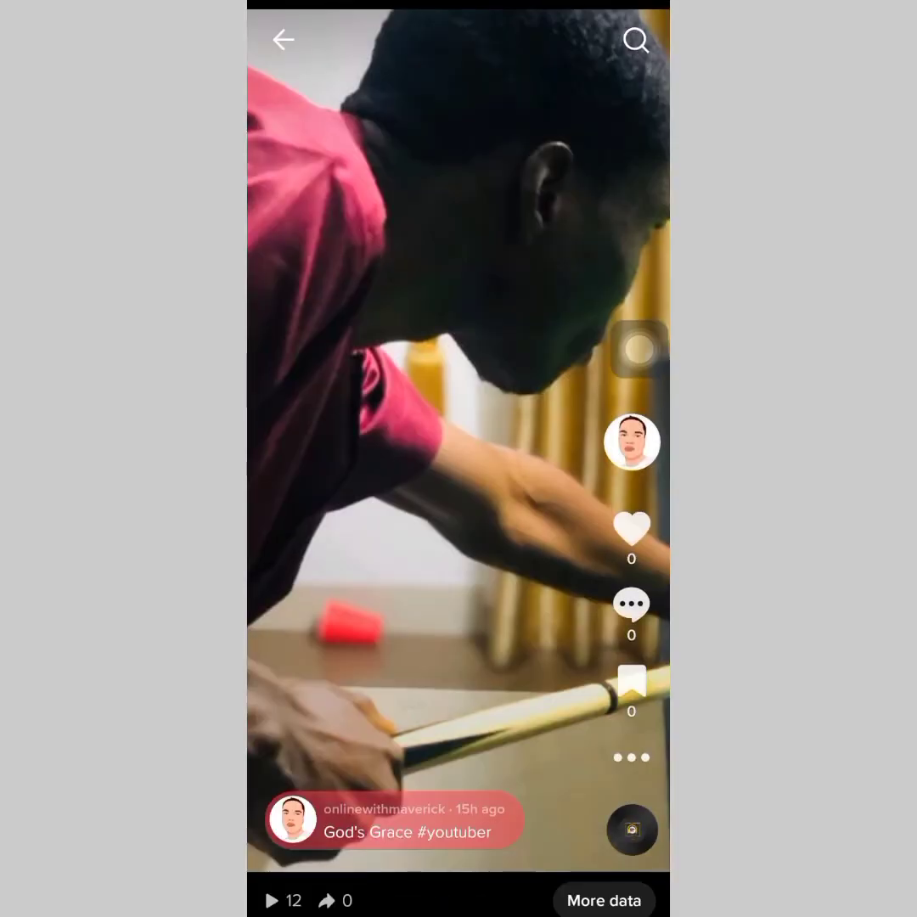
Step: Open and close the video's sharing options, then go back to the profile page
left_click(631, 756)
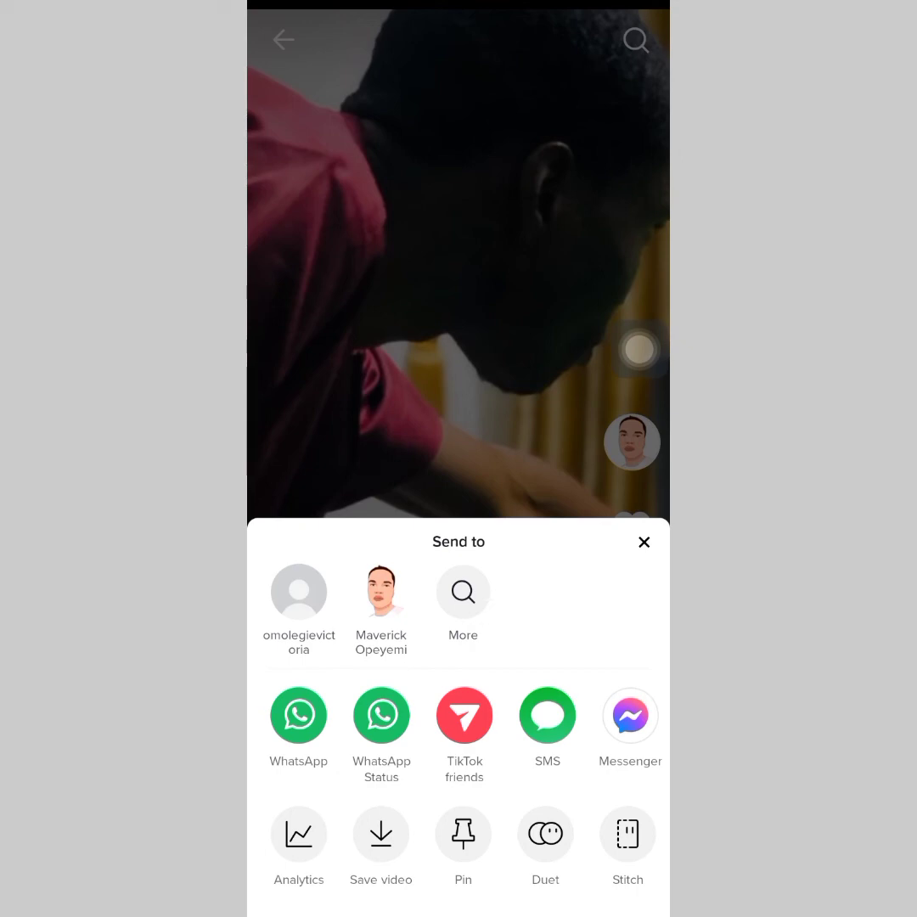
left_click(643, 542)
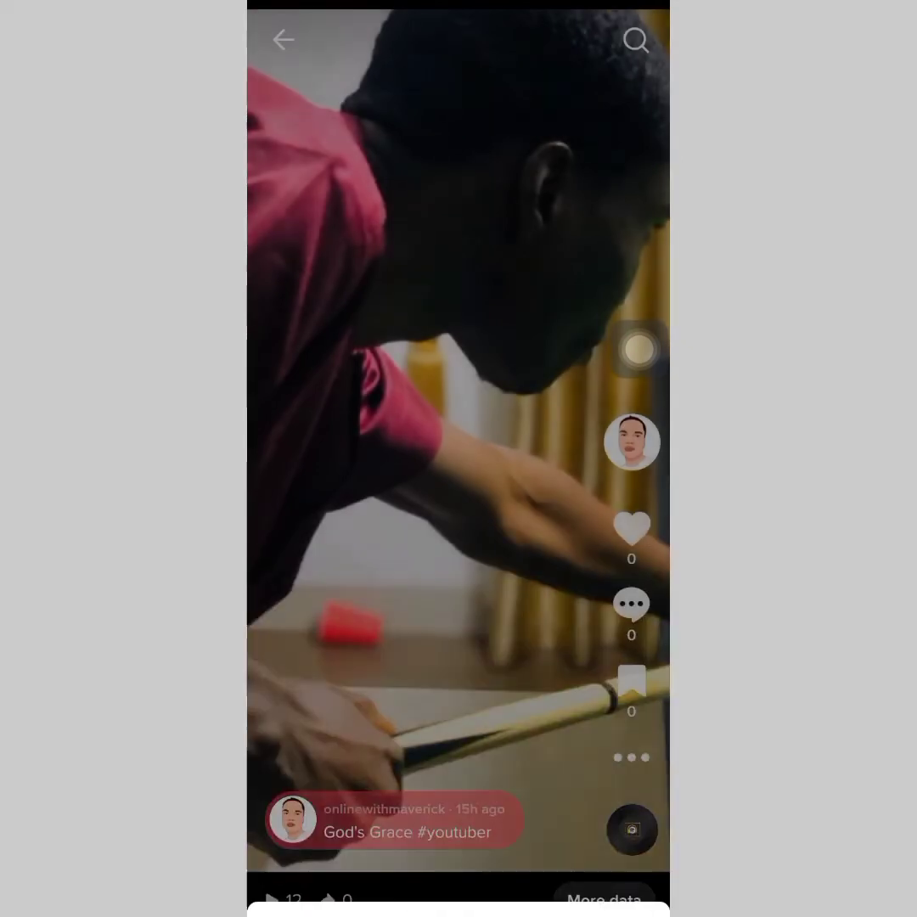
left_click(283, 39)
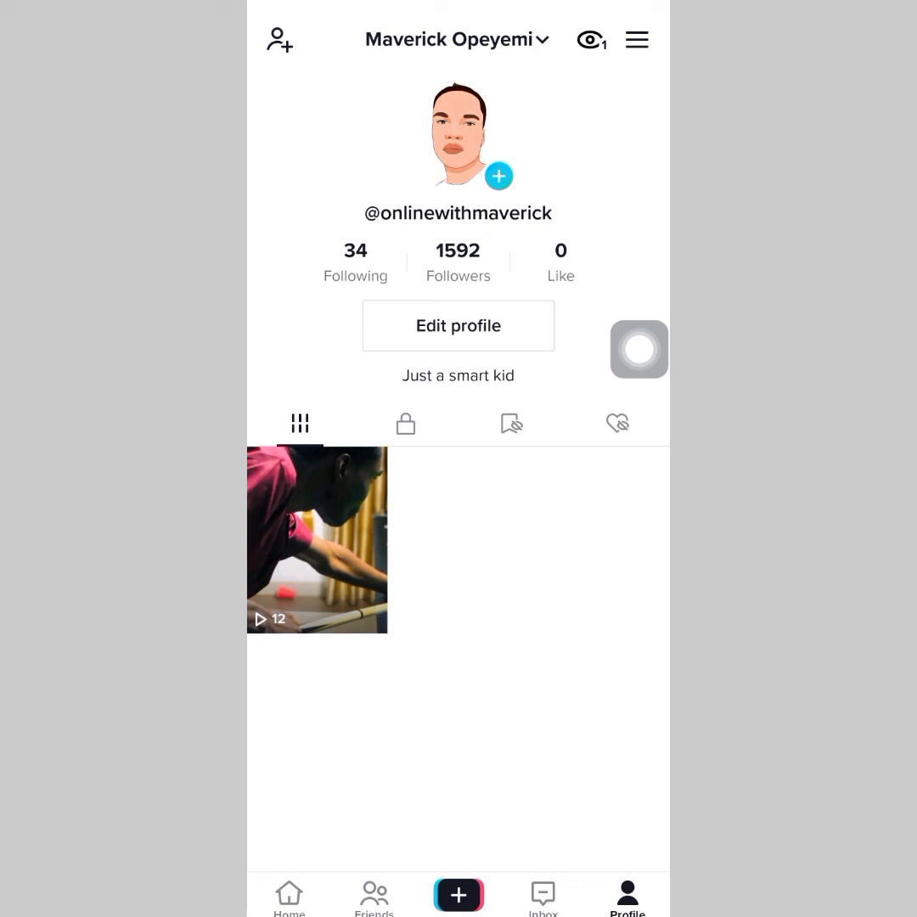
left_click(317, 539)
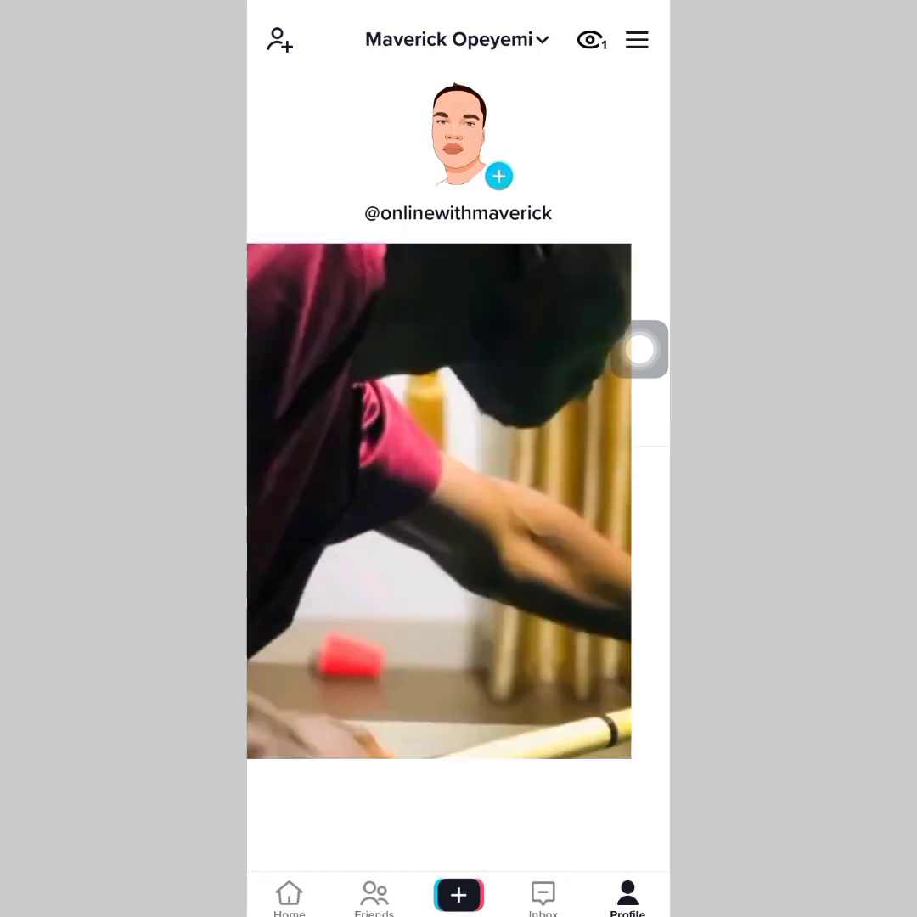
mouse_move(639, 349)
left_mouse_down()
mouse_move(636, 759)
mouse_move(639, 498)
mouse_move(418, 820)
mouse_move(395, 834)
mouse_move(505, 606)
mouse_move(639, 583)
left_mouse_up()
left_click(632, 759)
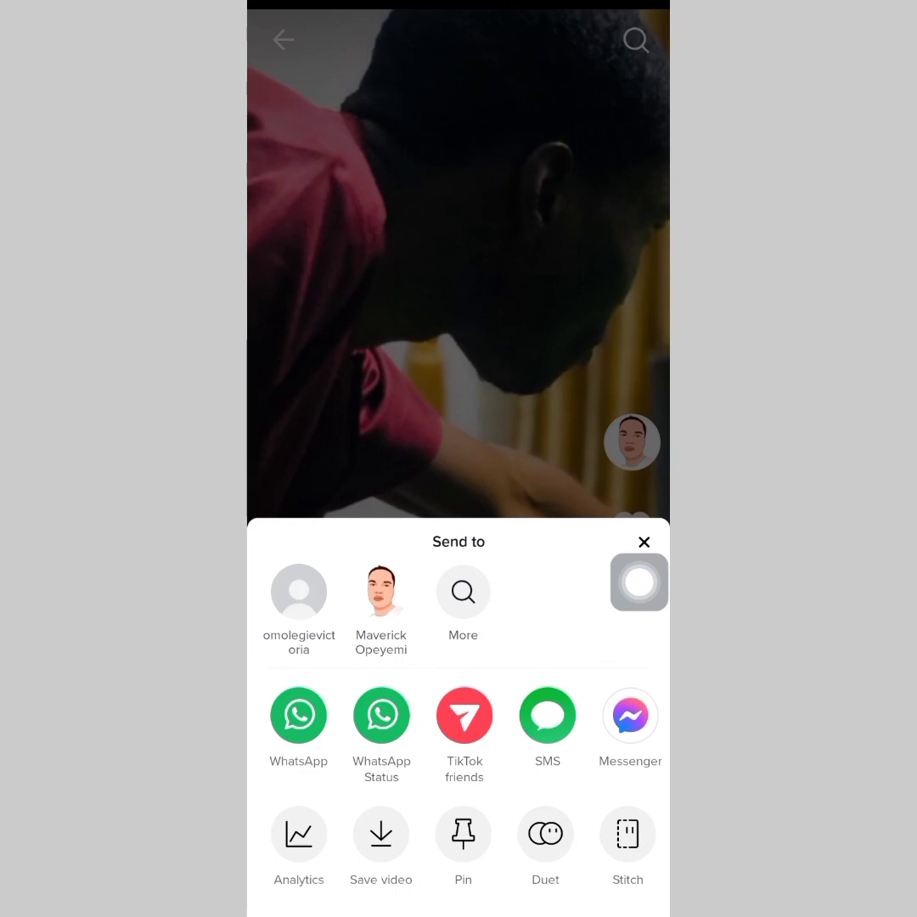
left_click(644, 542)
left_click(284, 39)
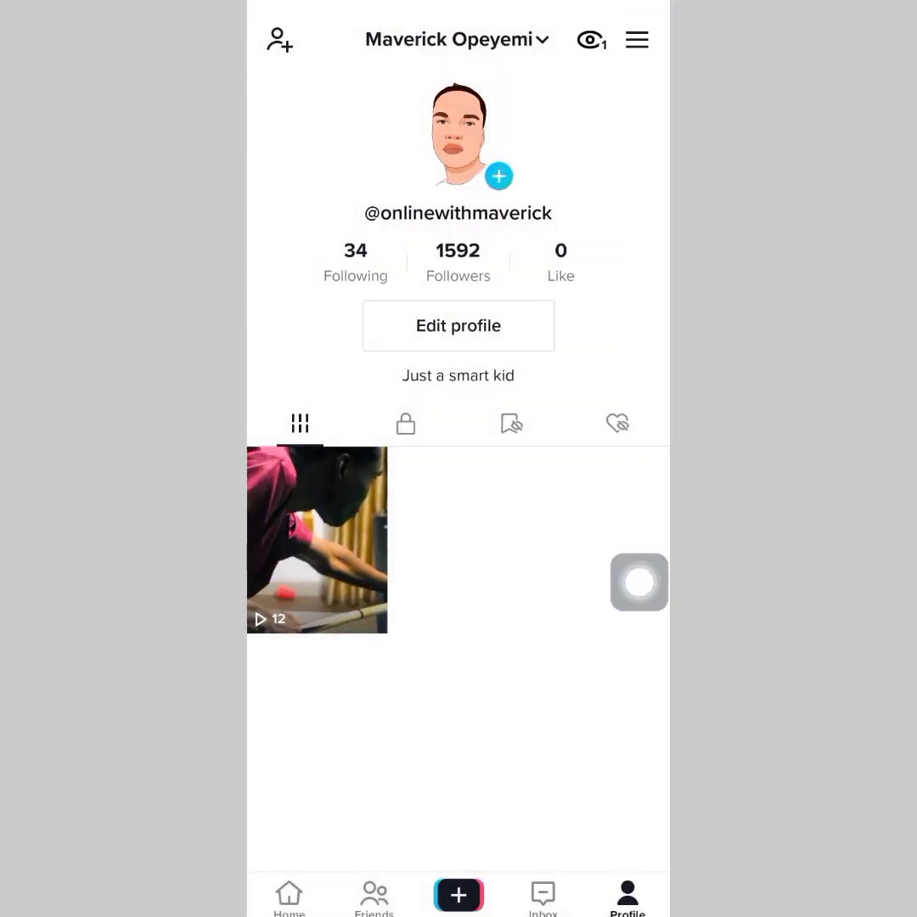